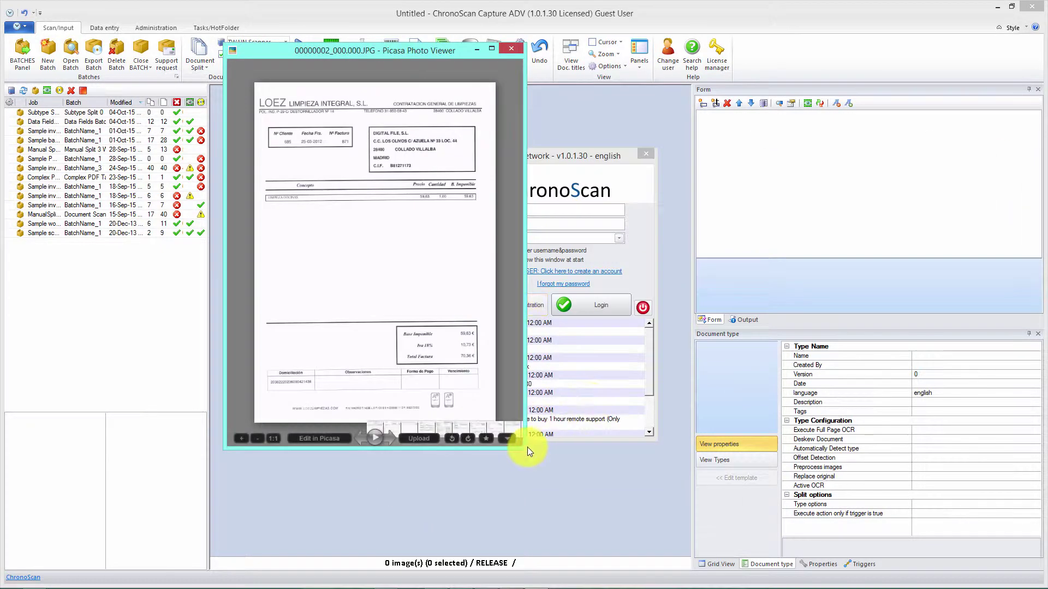
# Step: Enlarge the Picasa viewer and page through the Jazztel, cleverbridge and Iberdrola invoices to 00000014_000.000.JPG
pyautogui.moveTo(527, 447); pyautogui.dragTo(732, 494)
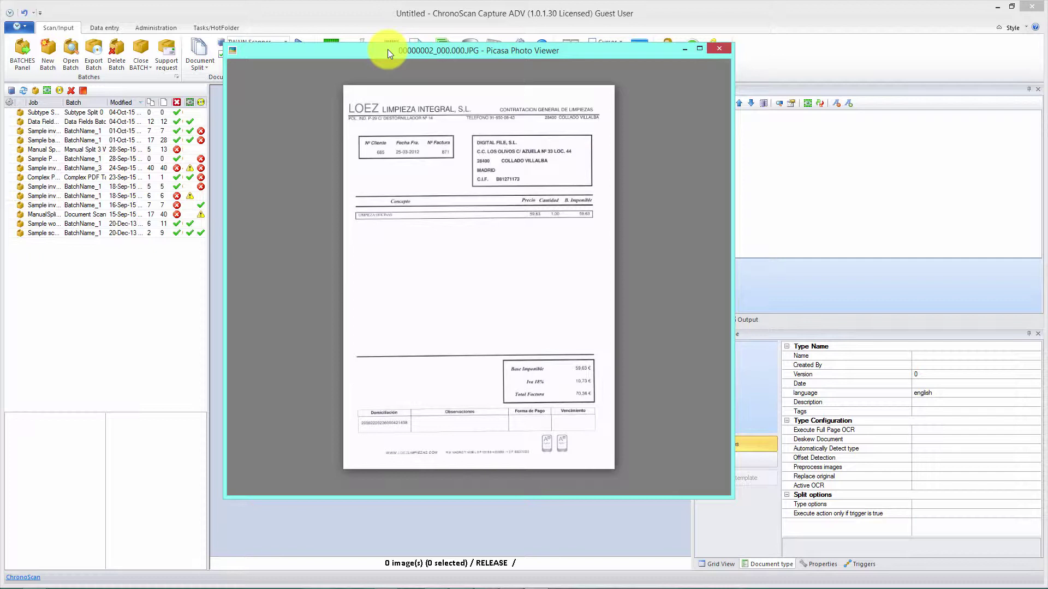
pyautogui.press('Right')
pyautogui.press('Left')
pyautogui.press('Right')
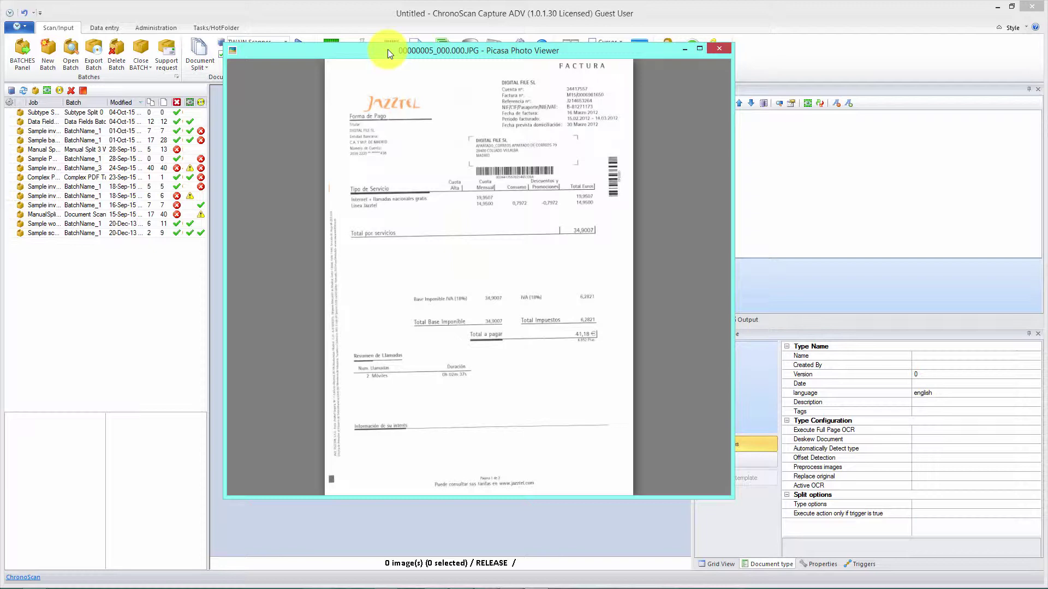
pyautogui.press('Right')
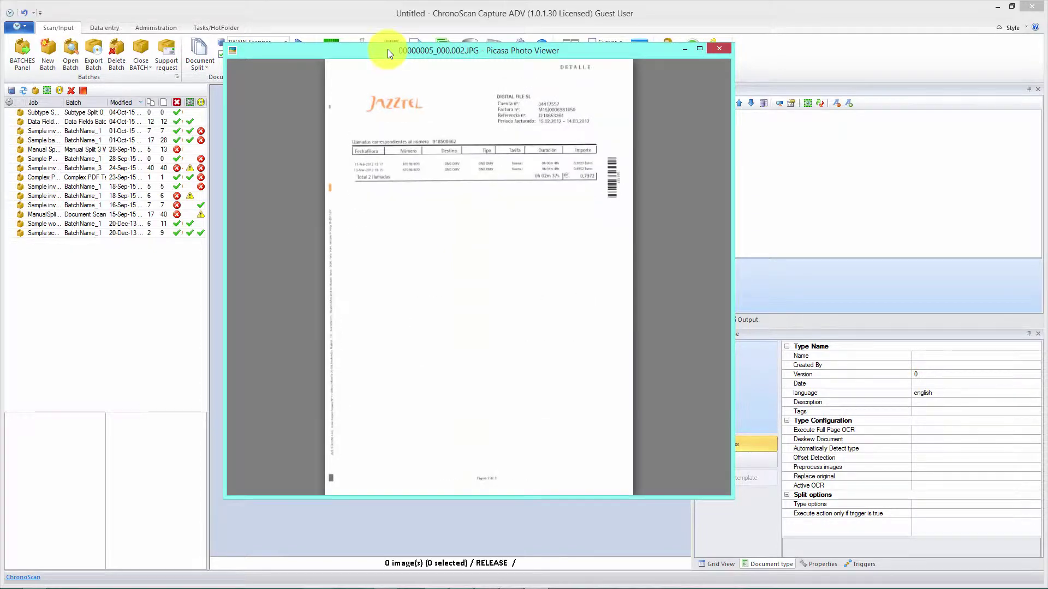
pyautogui.press('Right')
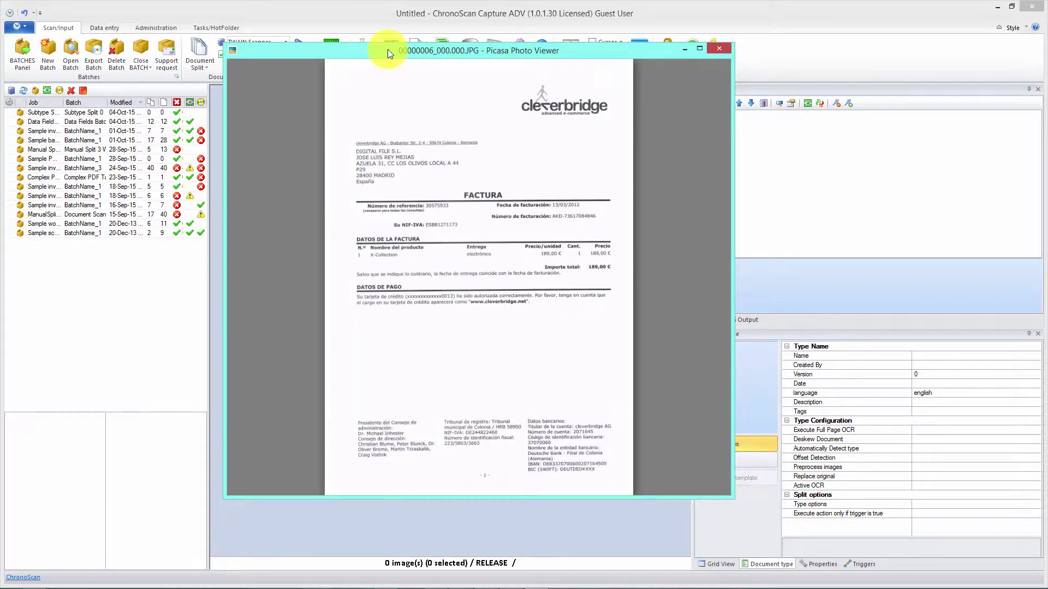
pyautogui.press('Right')
pyautogui.press('Right')
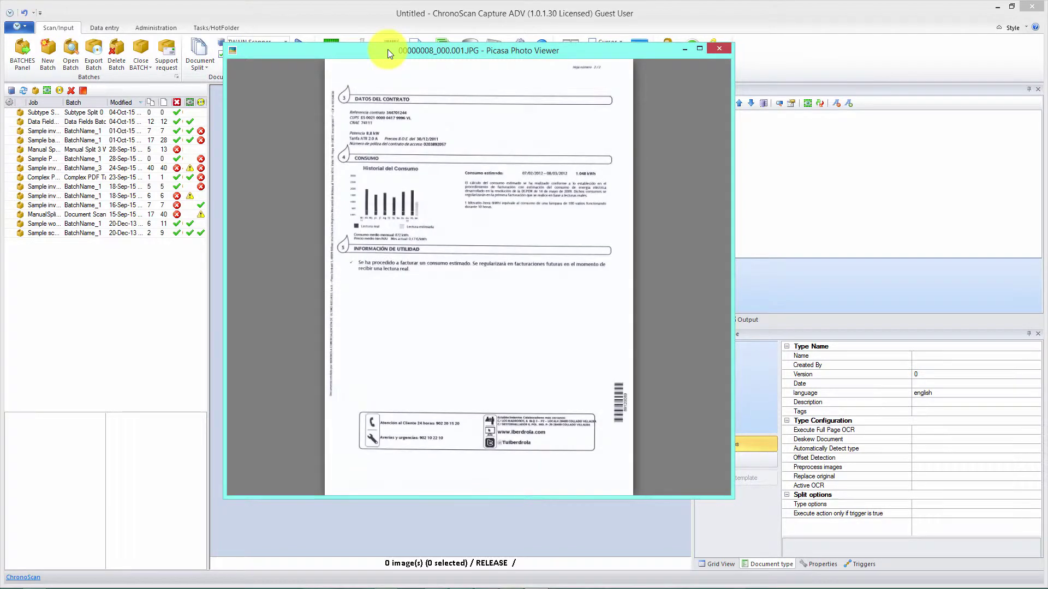
pyautogui.press('Left')
pyautogui.press('Right')
pyautogui.press('Right')
pyautogui.press('Right')
pyautogui.press('Right')
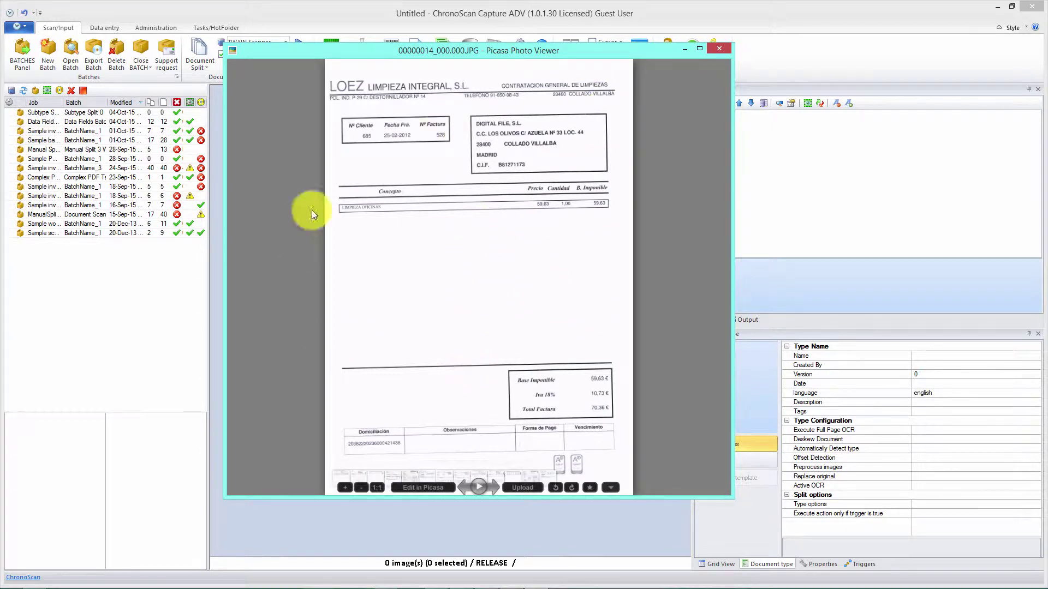
# Step: Close Picasa, continue ChronoScan without registration, and begin a new batch
pyautogui.click(382, 357)
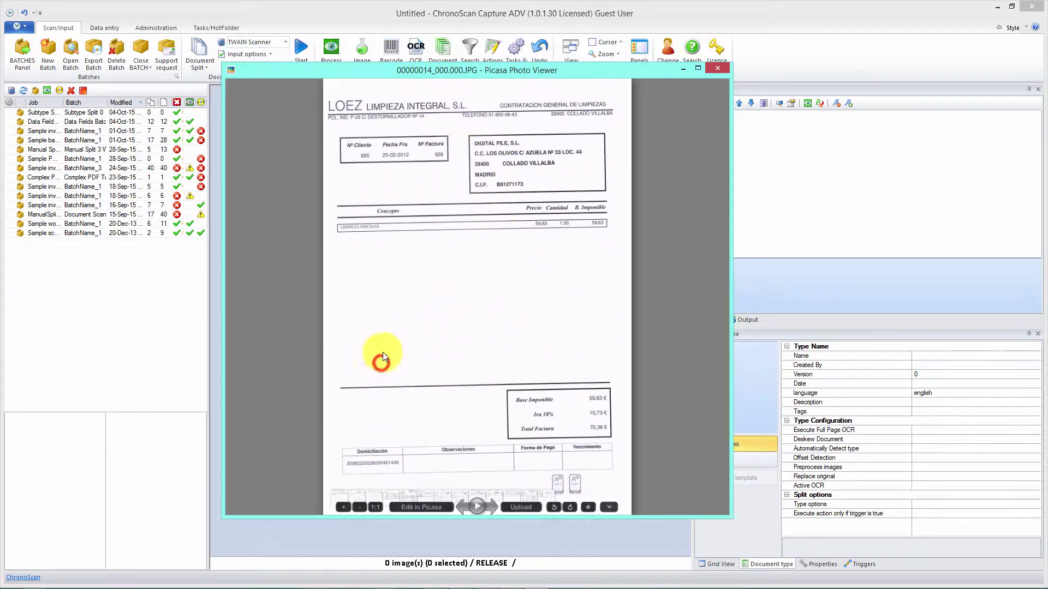
pyautogui.click(716, 68)
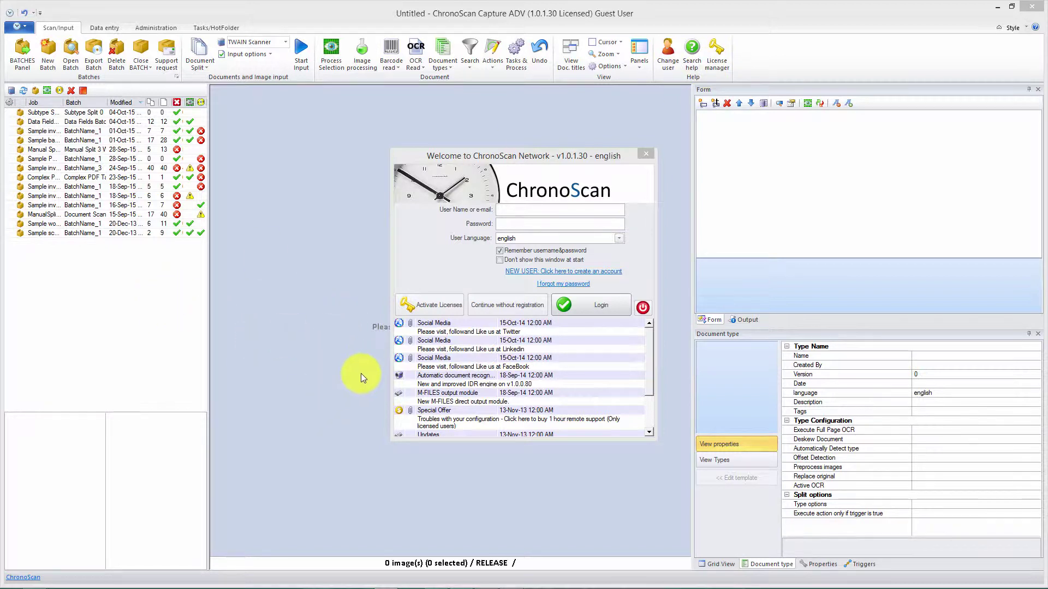
pyautogui.click(491, 305)
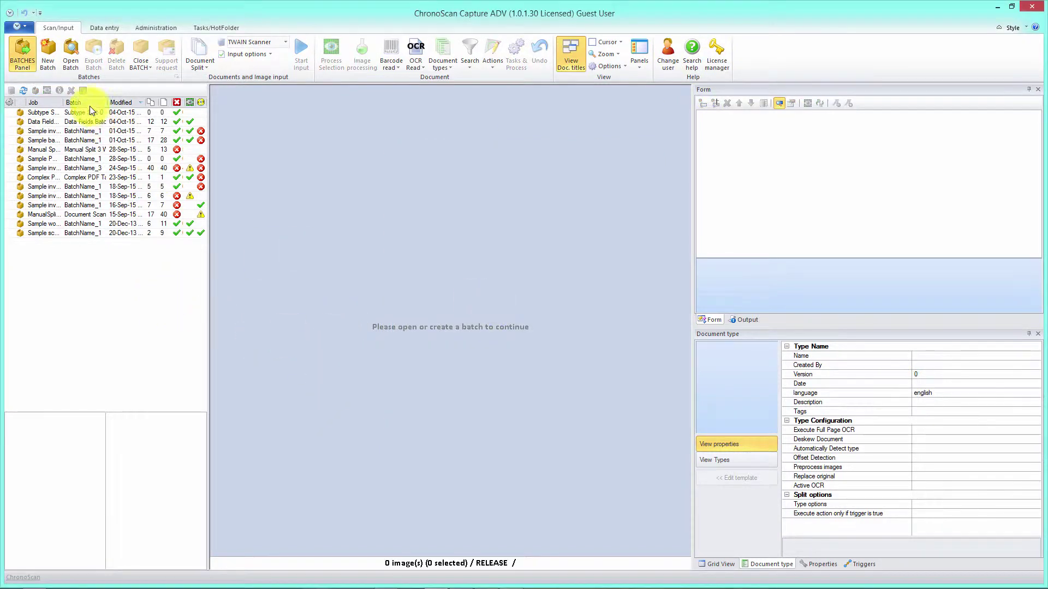
pyautogui.click(47, 49)
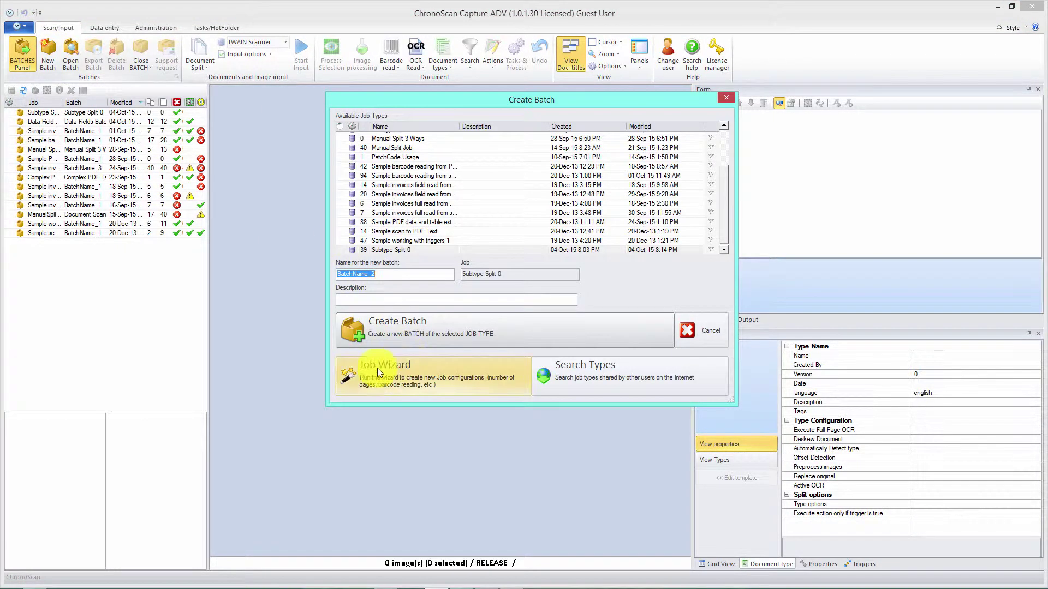
# Step: Create a job type named 'Subtype Split Job' that detects document type automatically
pyautogui.click(364, 378)
pyautogui.moveTo(453, 196); pyautogui.dragTo(338, 201)
pyautogui.write('Subt')
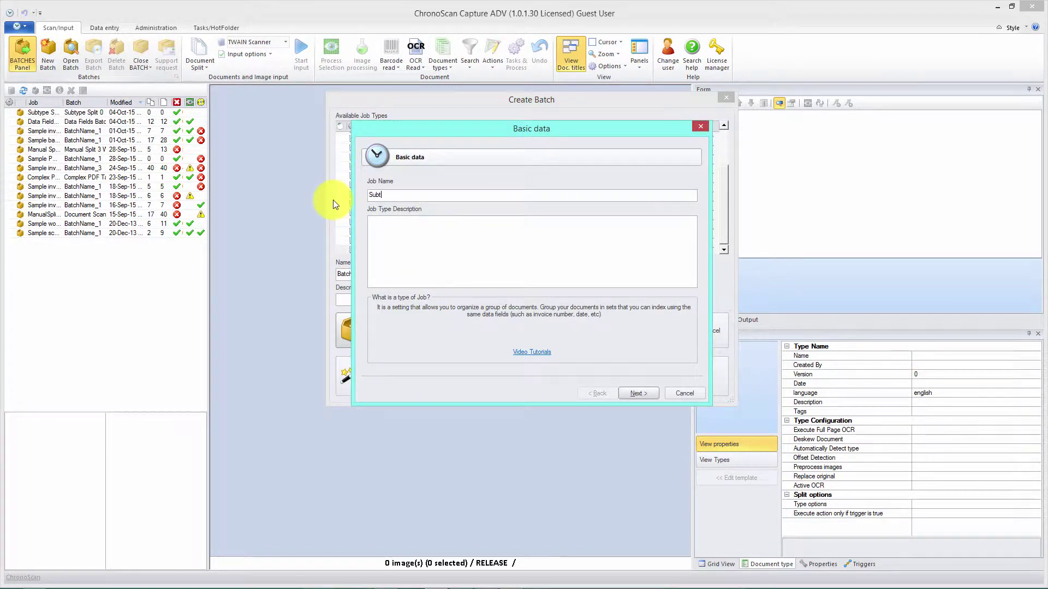
pyautogui.write('ype Split Job')
pyautogui.click(636, 395)
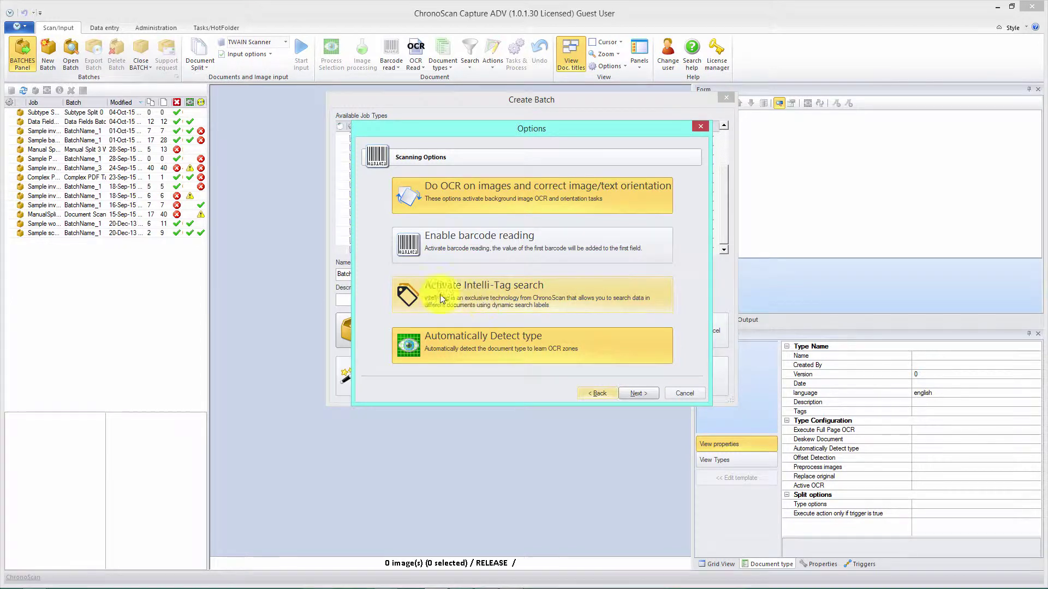
pyautogui.click(508, 349)
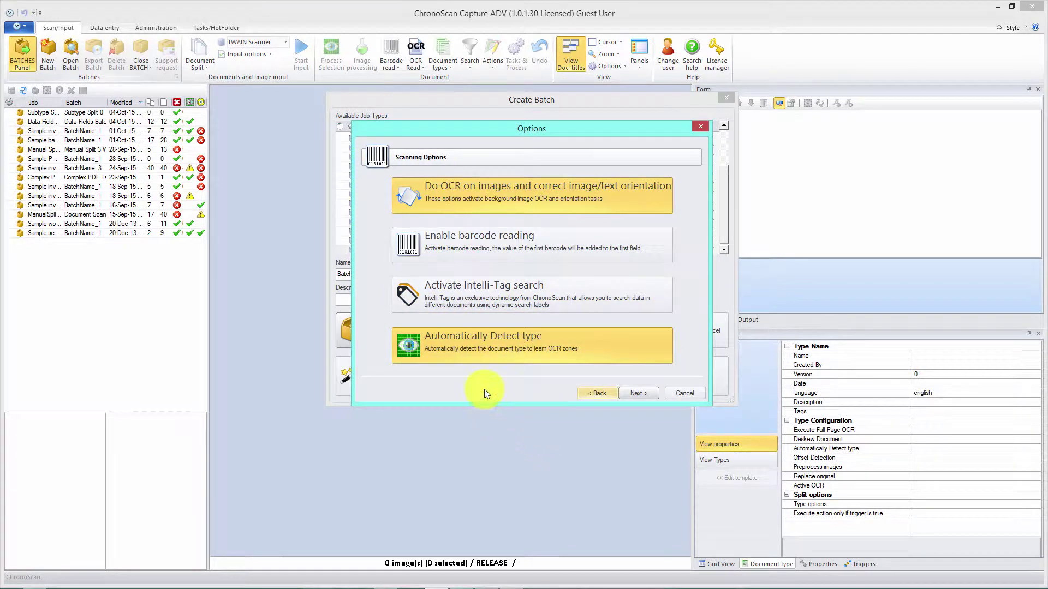
pyautogui.click(636, 393)
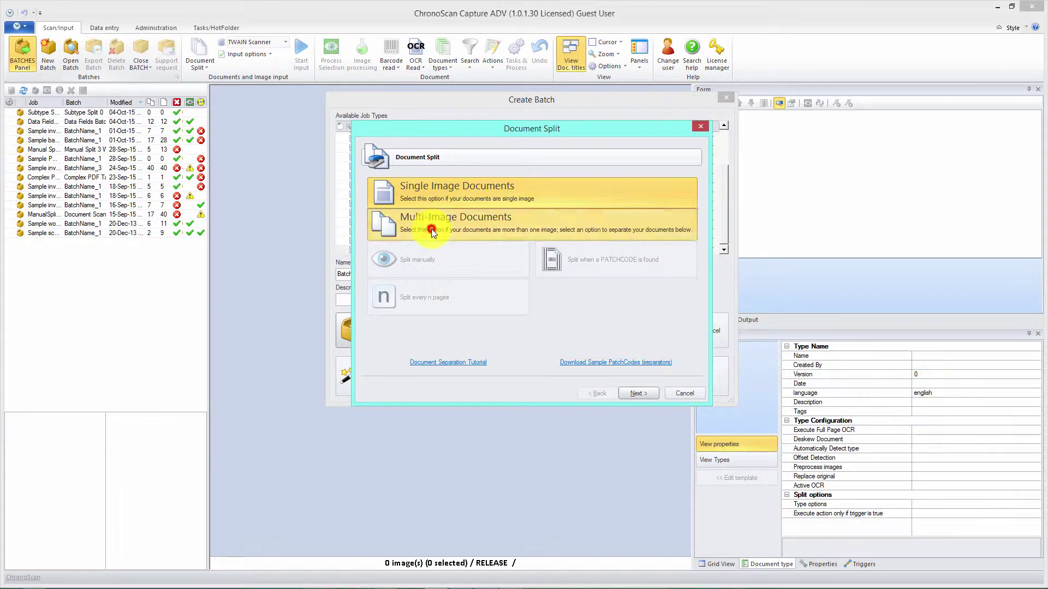
# Step: Allow multi-image documents with manual splitting, use Generic Fields and Disk/PDF output, and finish
pyautogui.click(472, 221)
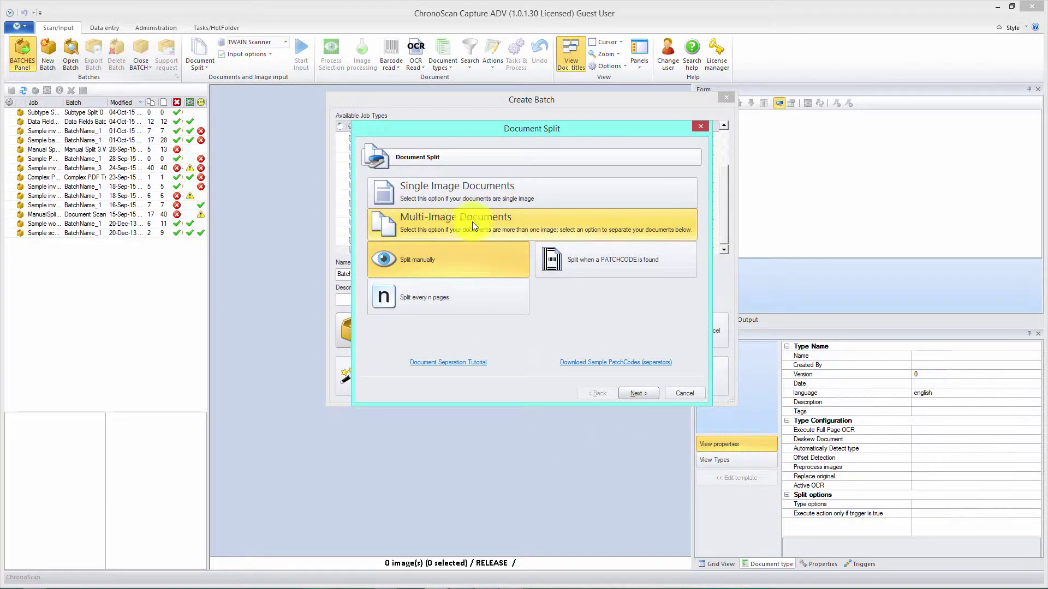
pyautogui.click(405, 263)
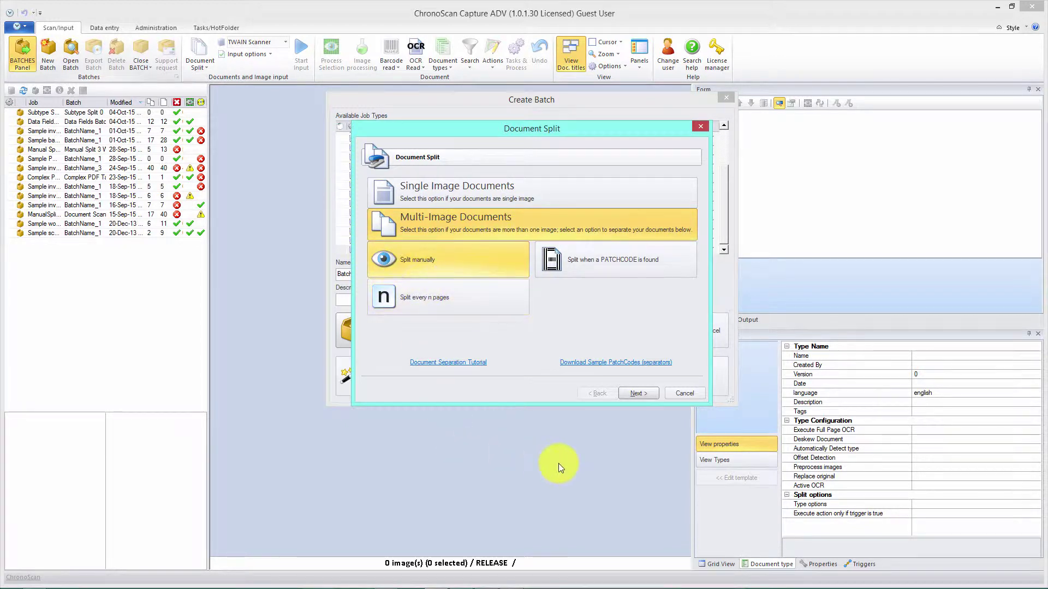
pyautogui.click(640, 394)
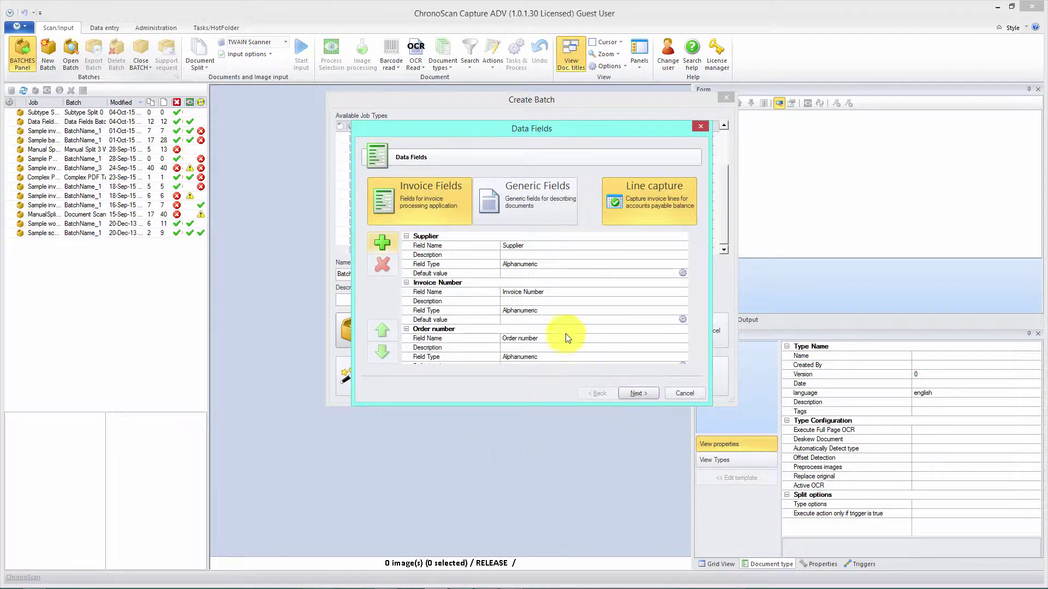
pyautogui.click(491, 199)
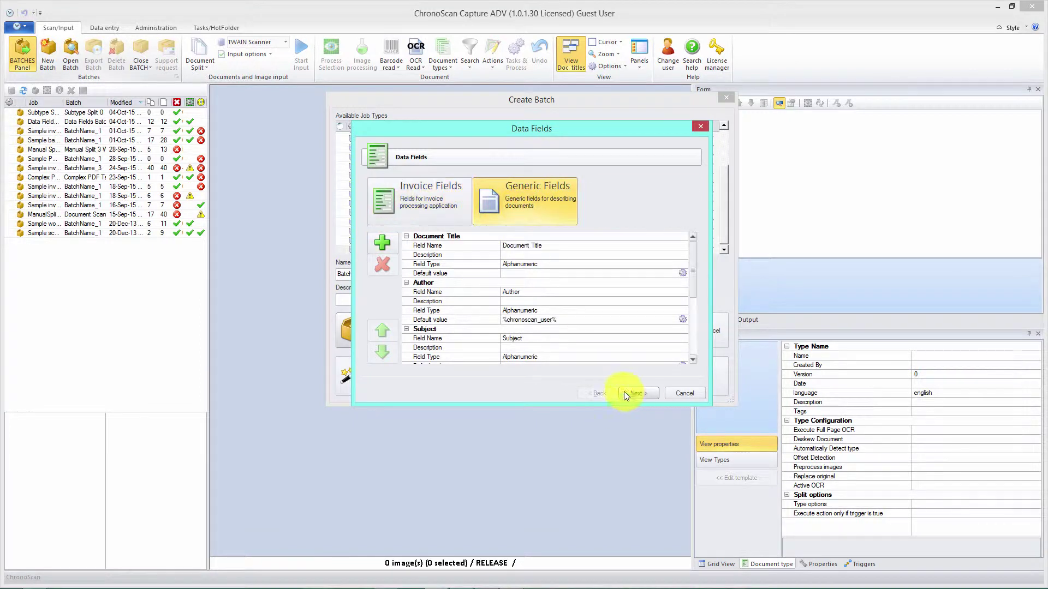
pyautogui.click(639, 393)
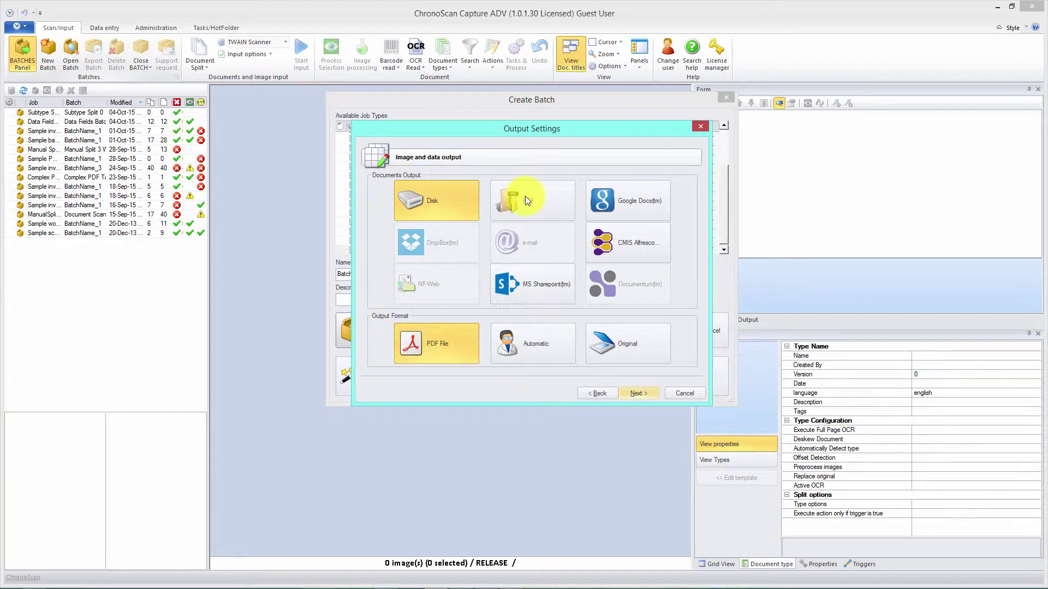
pyautogui.click(637, 393)
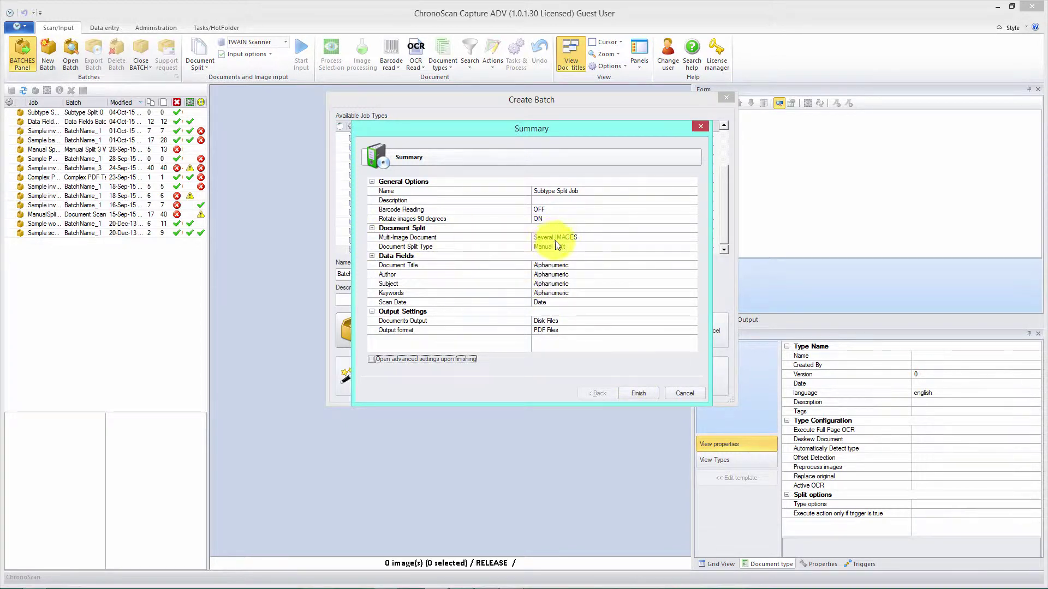
pyautogui.click(640, 393)
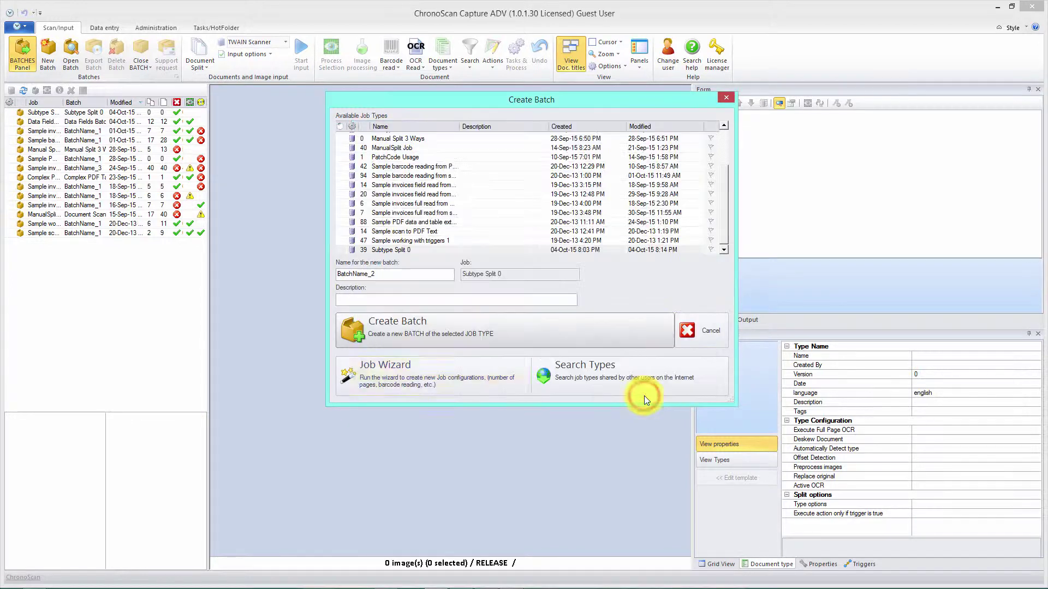
# Step: Create a batch named 'Subtype Split Batch 1'
pyautogui.click(390, 276)
pyautogui.moveTo(390, 277); pyautogui.dragTo(260, 253)
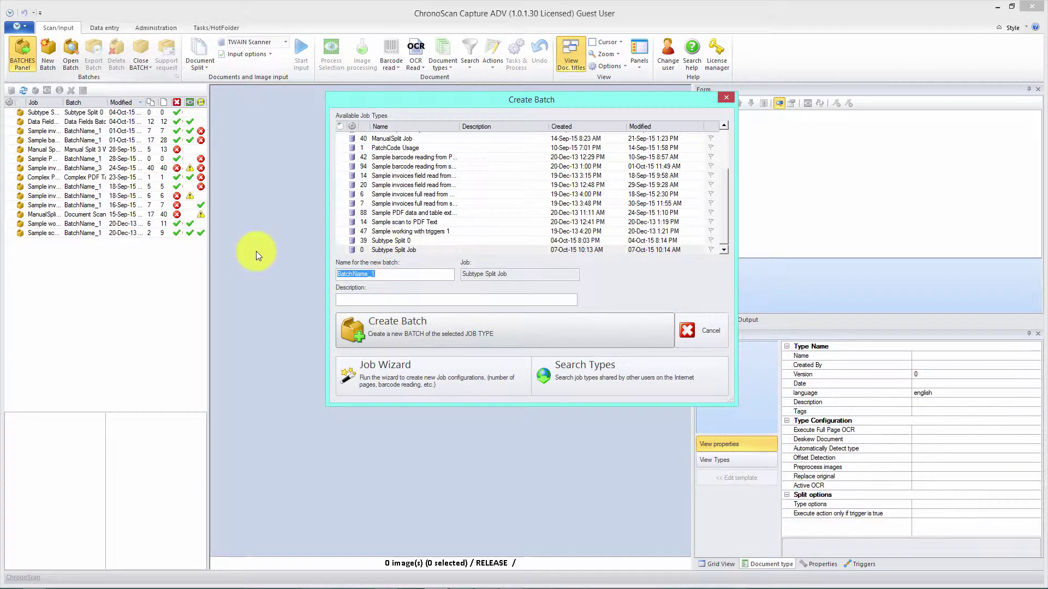
pyautogui.write('Subtype Split Batch 1')
pyautogui.click(392, 328)
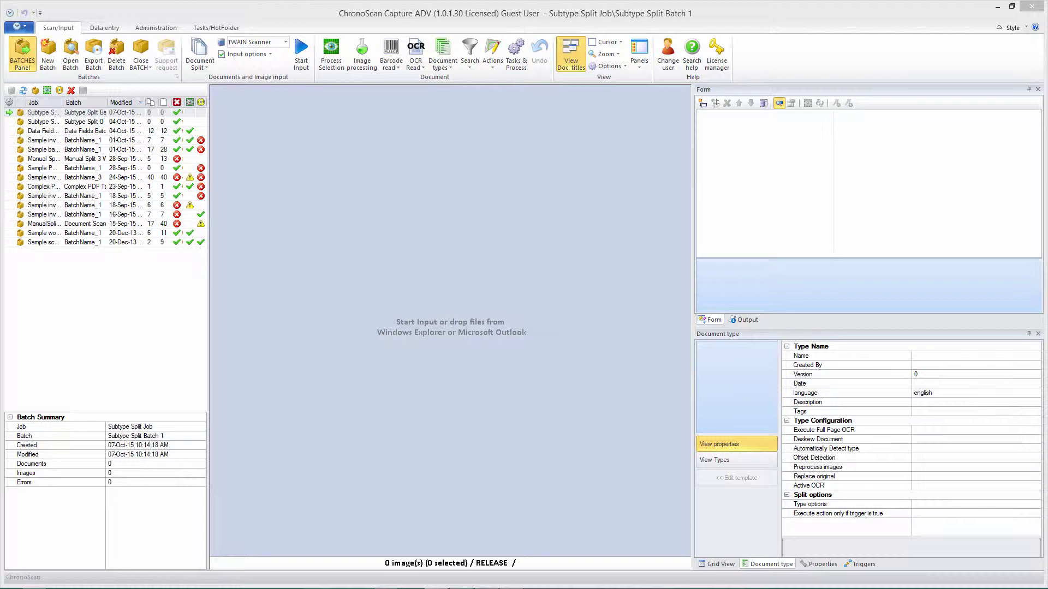
# Step: Import the 13 invoice image files into the batch as one document
pyautogui.moveTo(533, 343); pyautogui.dragTo(365, 235)
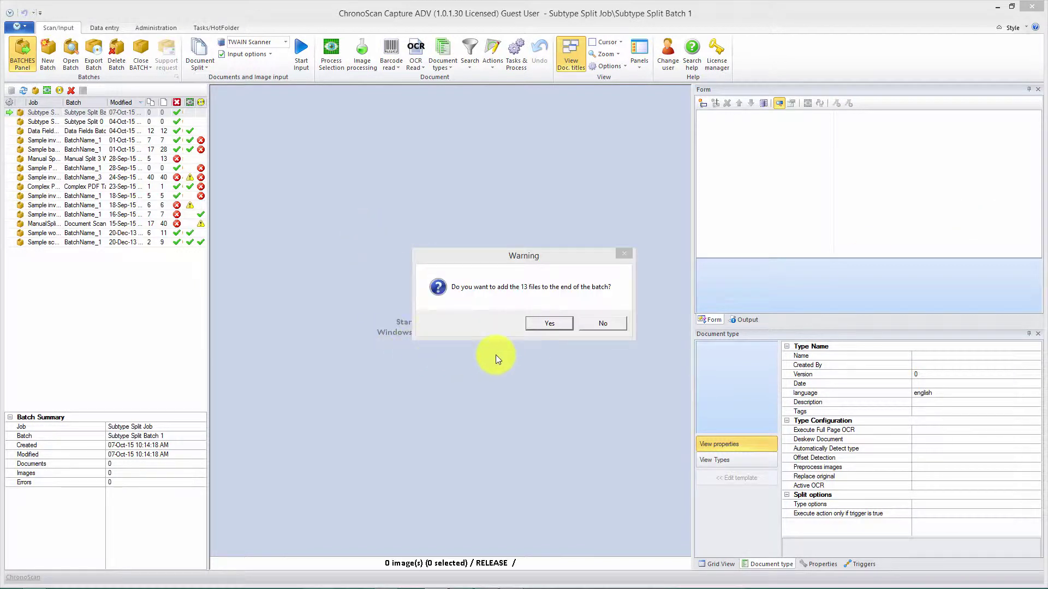
pyautogui.click(550, 322)
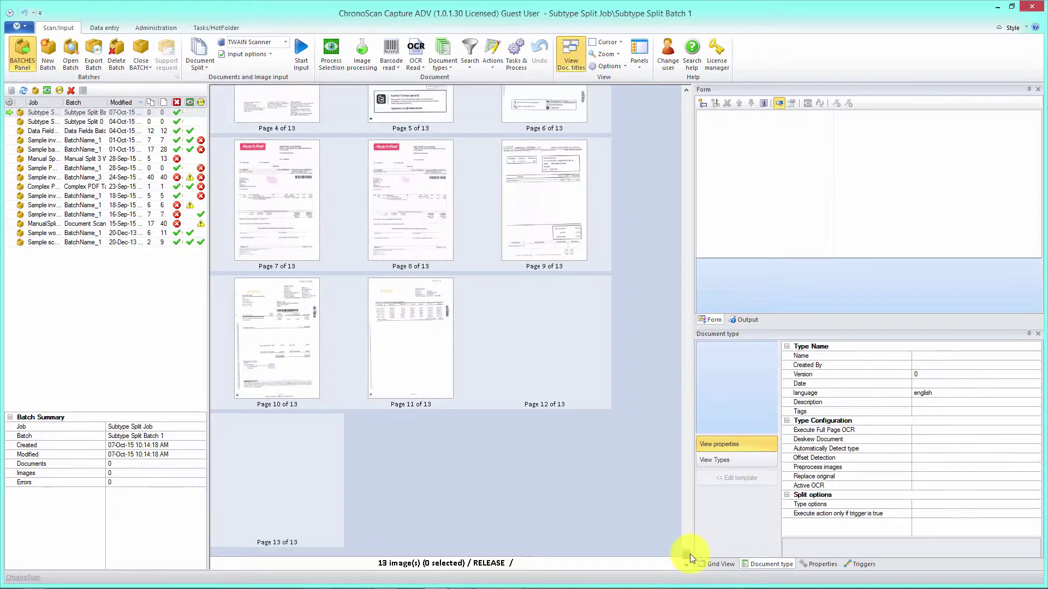
pyautogui.scroll(5, 664, 100)
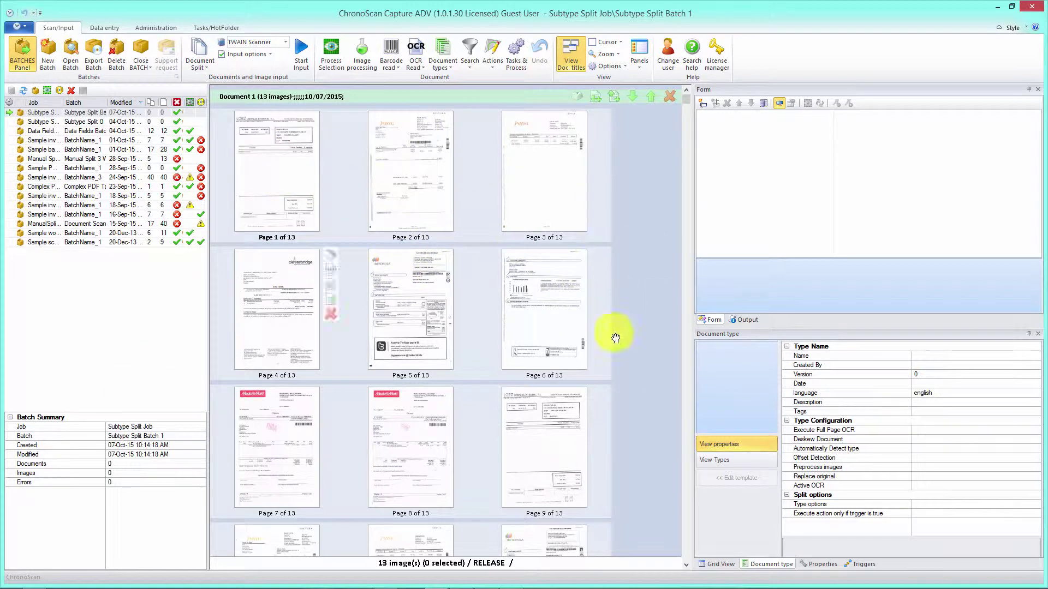
pyautogui.scroll(-3, 701, 504)
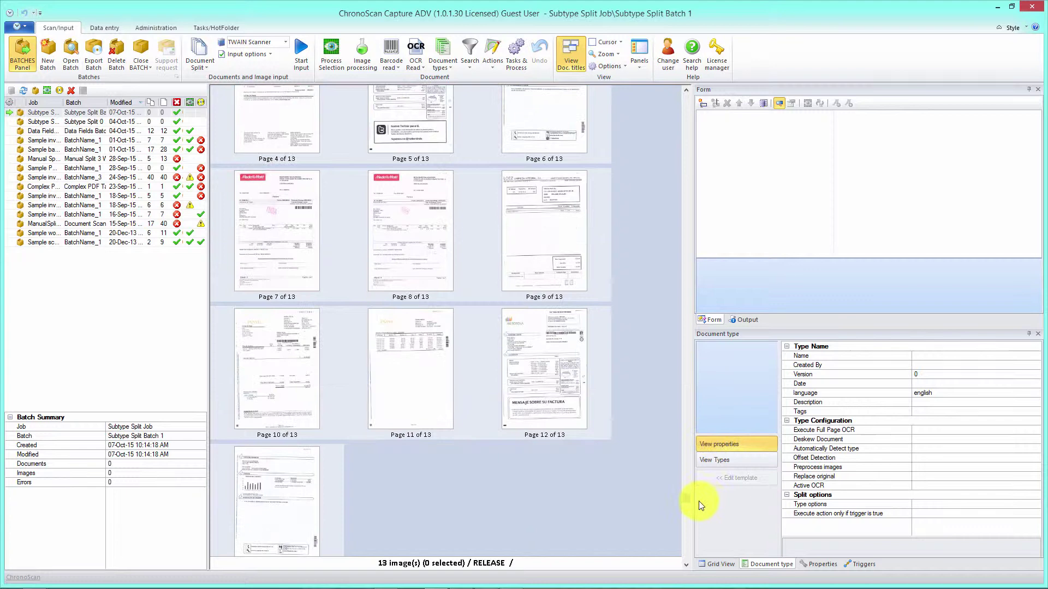
# Step: Check 'Activate page-level type detection' in the Document types options
pyautogui.moveTo(686, 468); pyautogui.dragTo(666, 89)
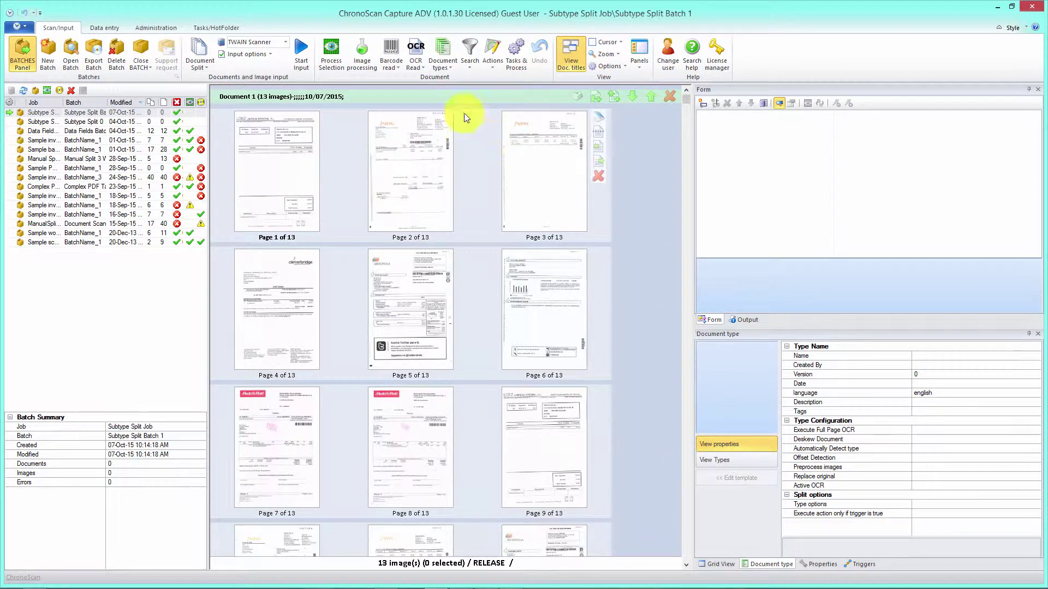
pyautogui.click(437, 63)
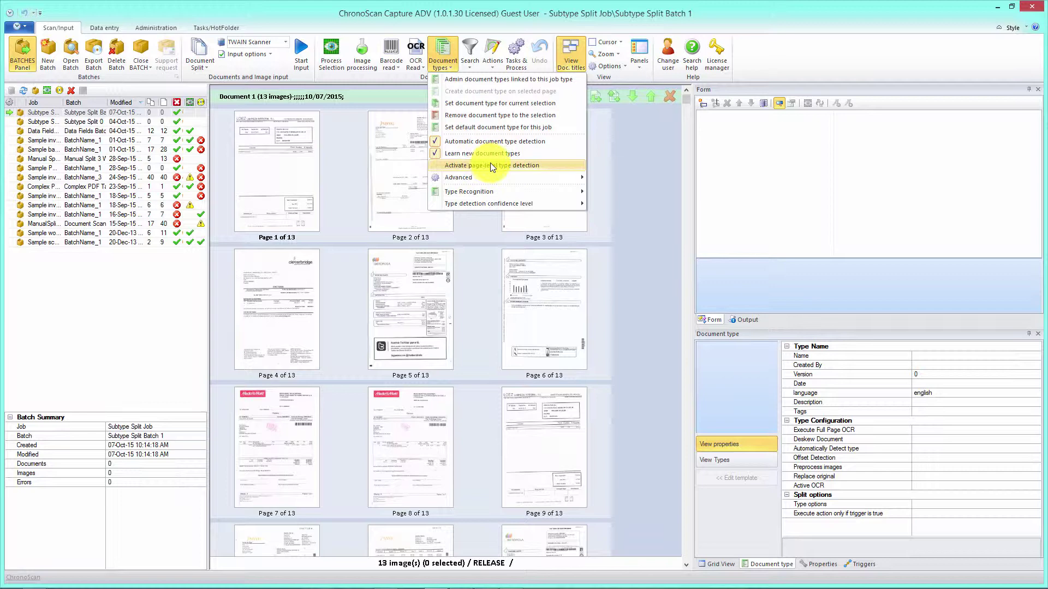
pyautogui.click(449, 164)
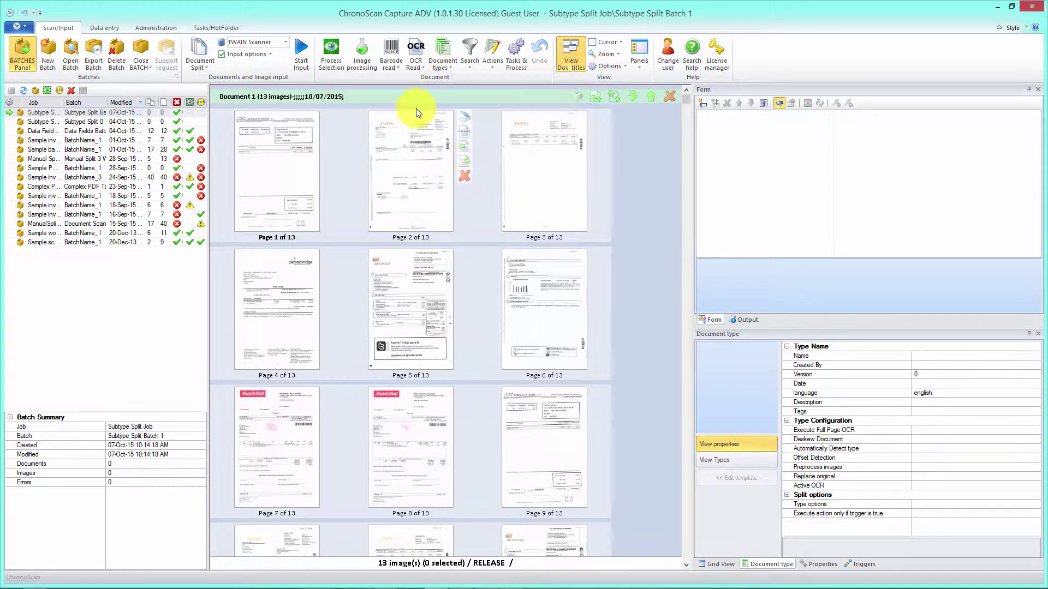
pyautogui.click(438, 63)
pyautogui.click(437, 16)
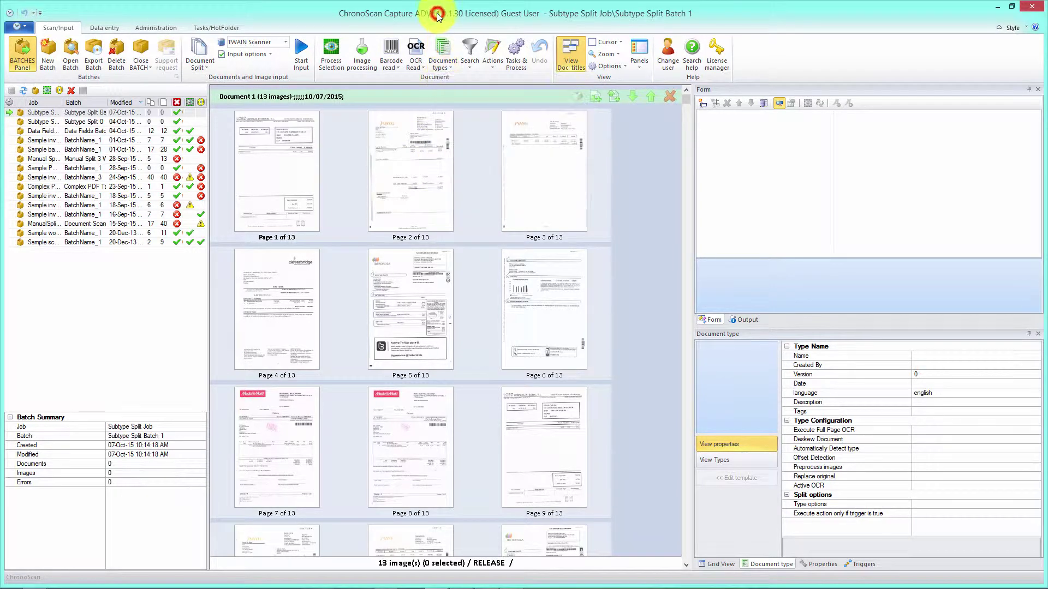
pyautogui.moveTo(351, 158)
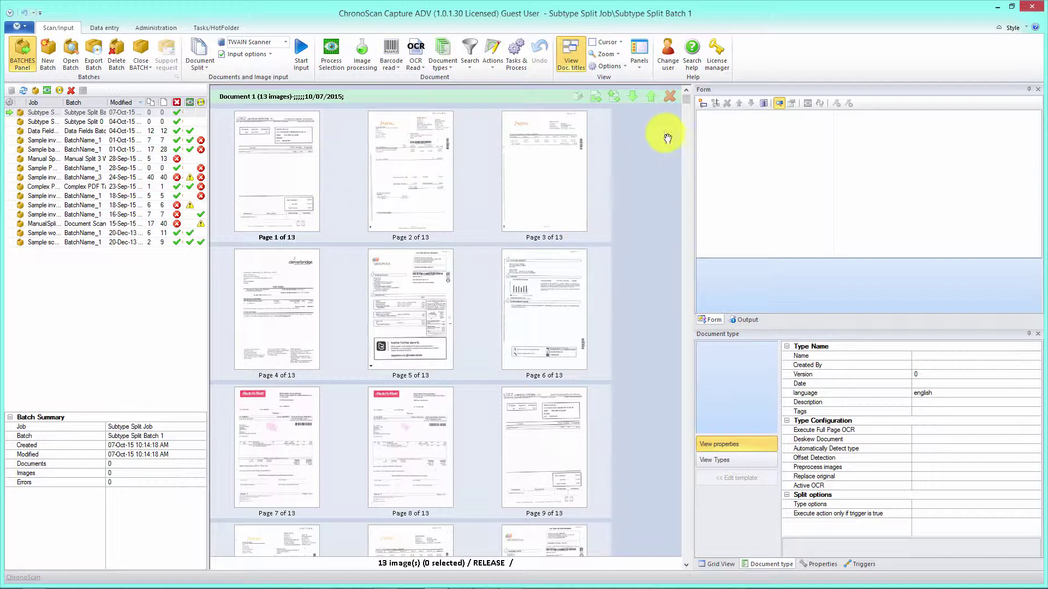
# Step: Process all 13 pages with Auto-CROP on and OCR Triggers and Read Fields off
pyautogui.click(271, 185)
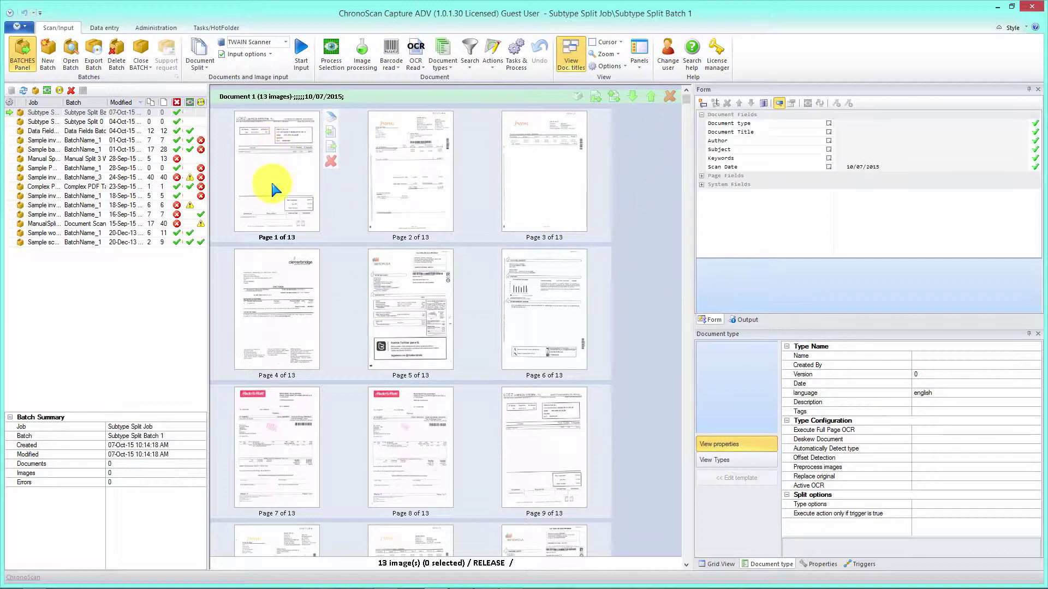
pyautogui.rightClick(269, 147)
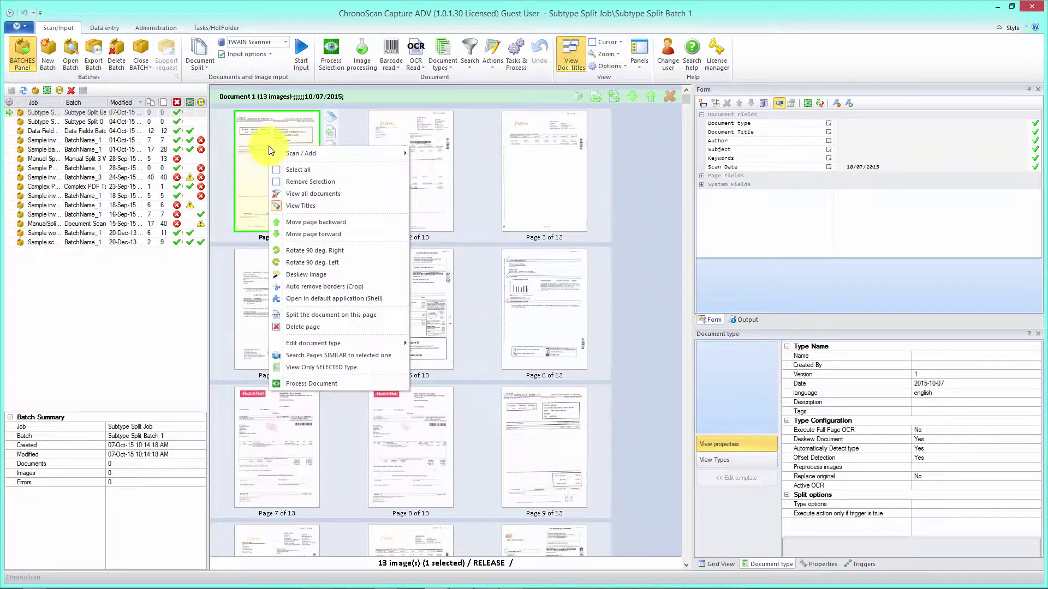
pyautogui.click(306, 170)
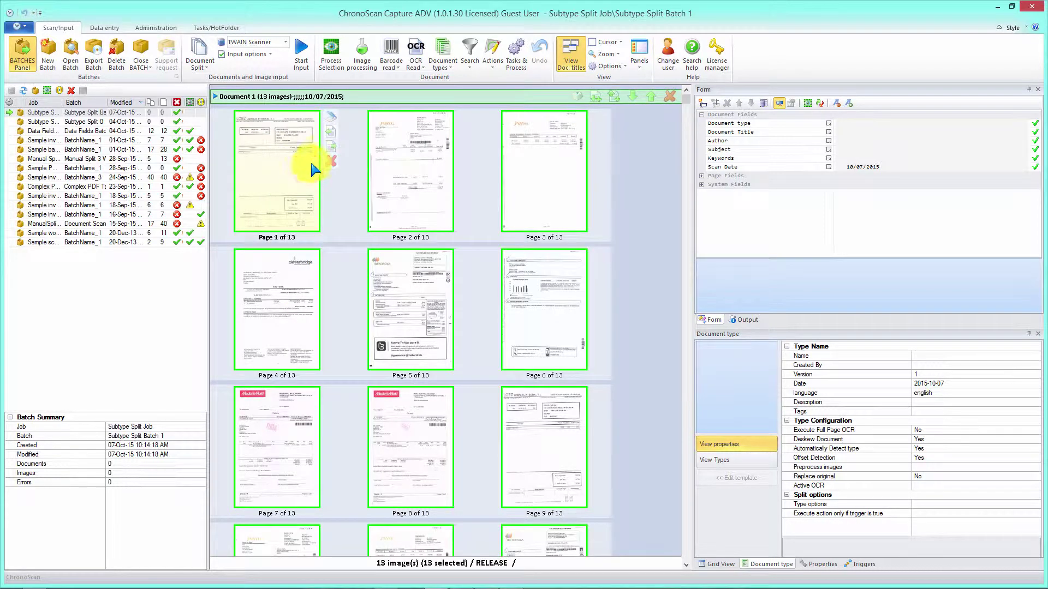
pyautogui.click(332, 54)
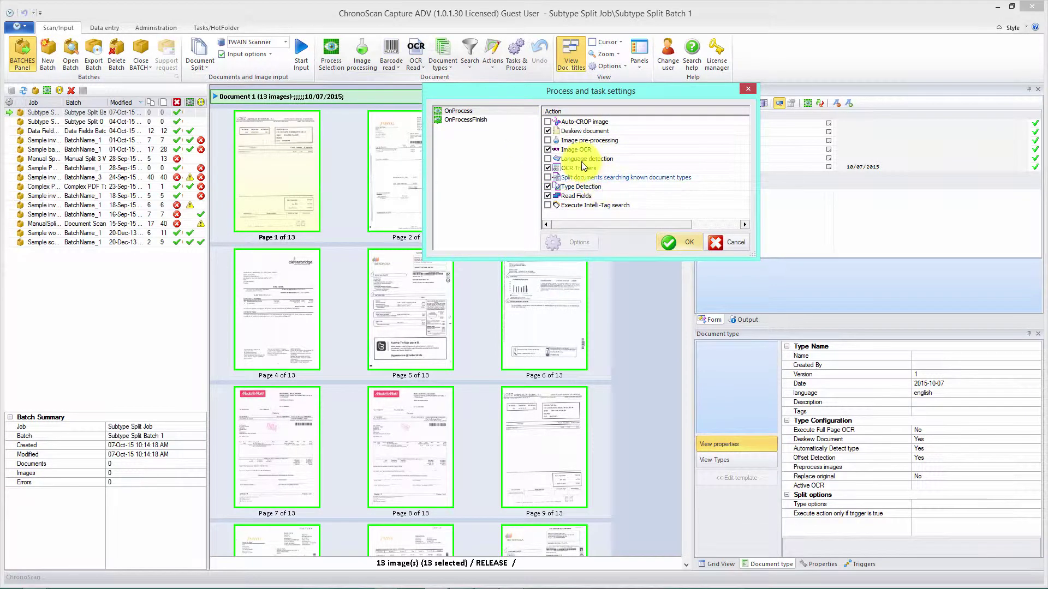
pyautogui.click(548, 122)
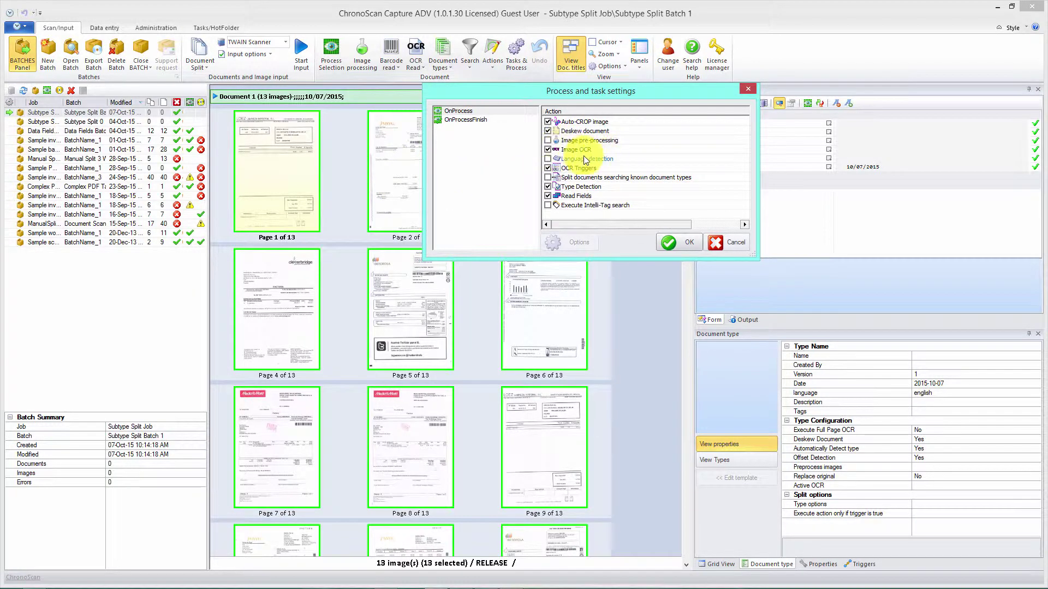
pyautogui.click(548, 168)
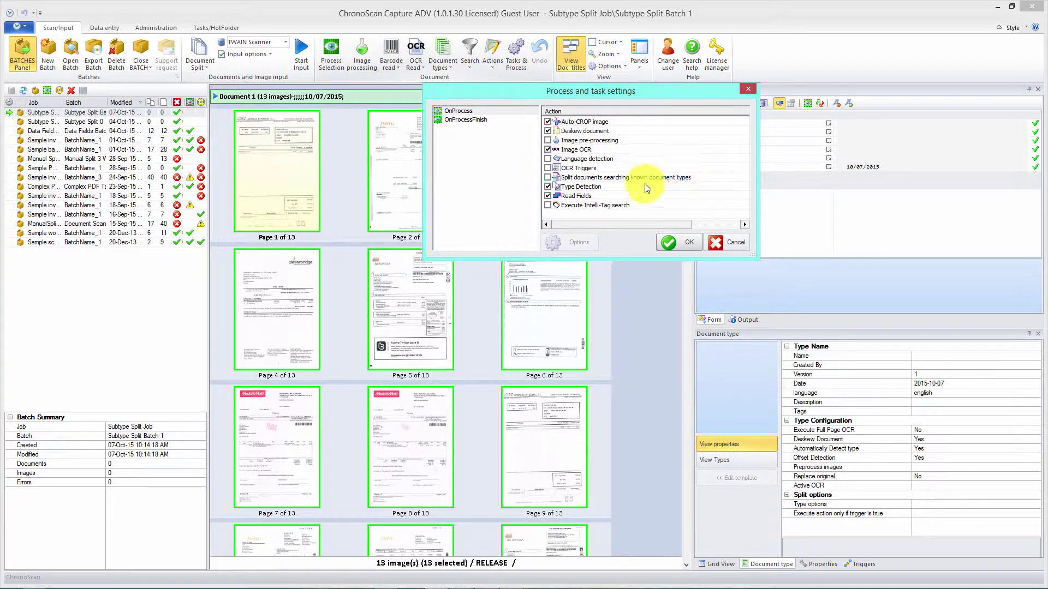
pyautogui.click(553, 196)
pyautogui.click(548, 196)
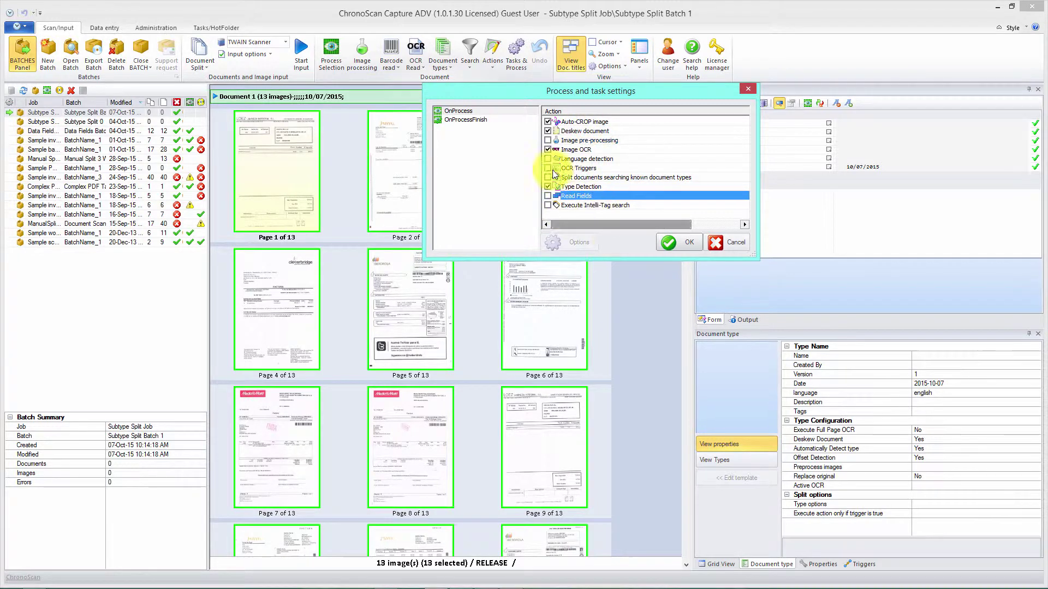
pyautogui.click(671, 241)
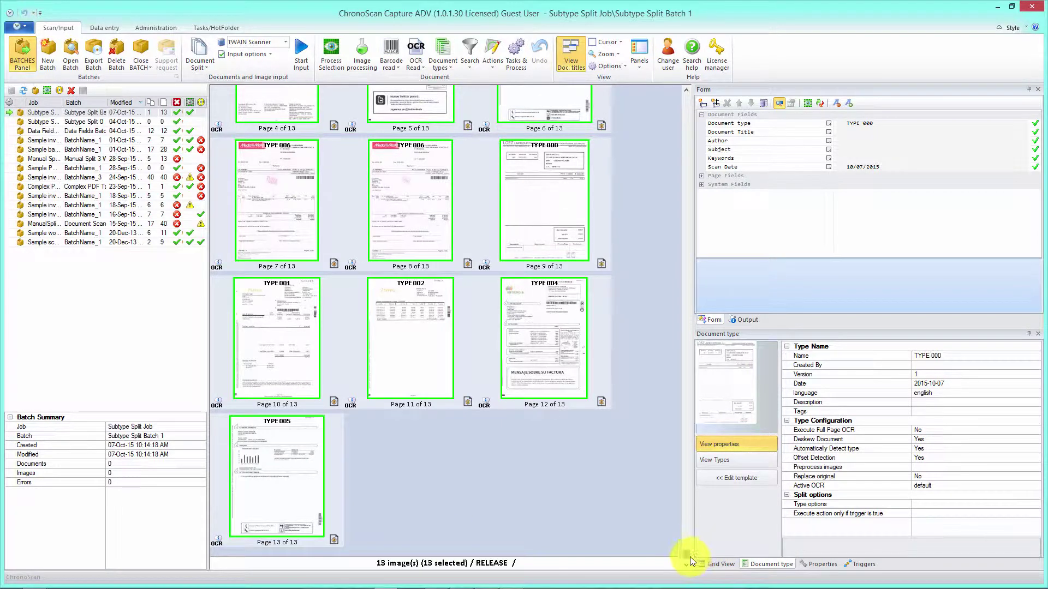
# Step: Scroll the thumbnail grid back to the top once processing finishes
pyautogui.scroll(3, 659, 206)
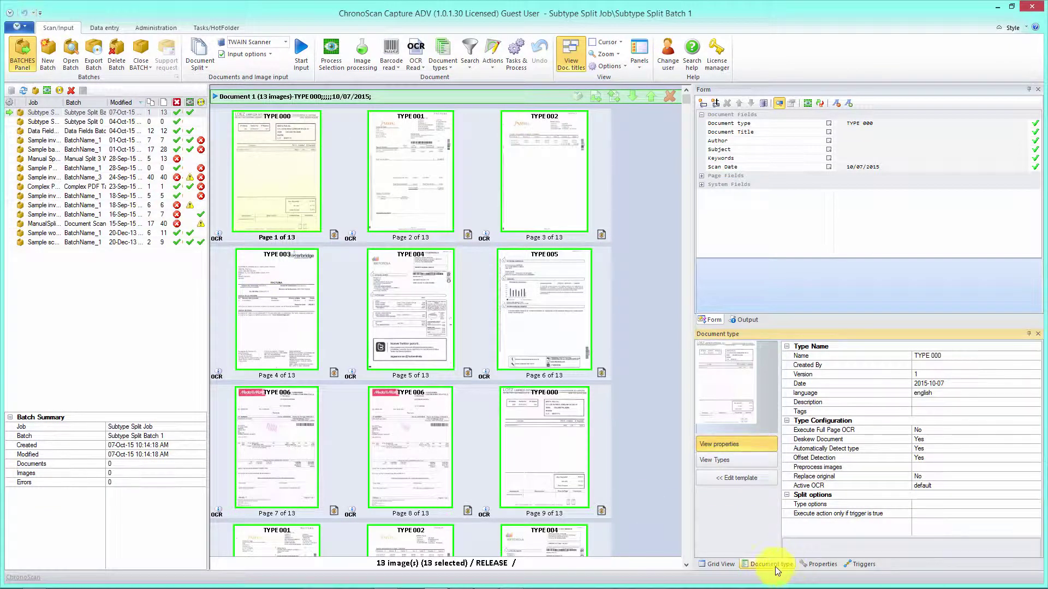
pyautogui.click(723, 458)
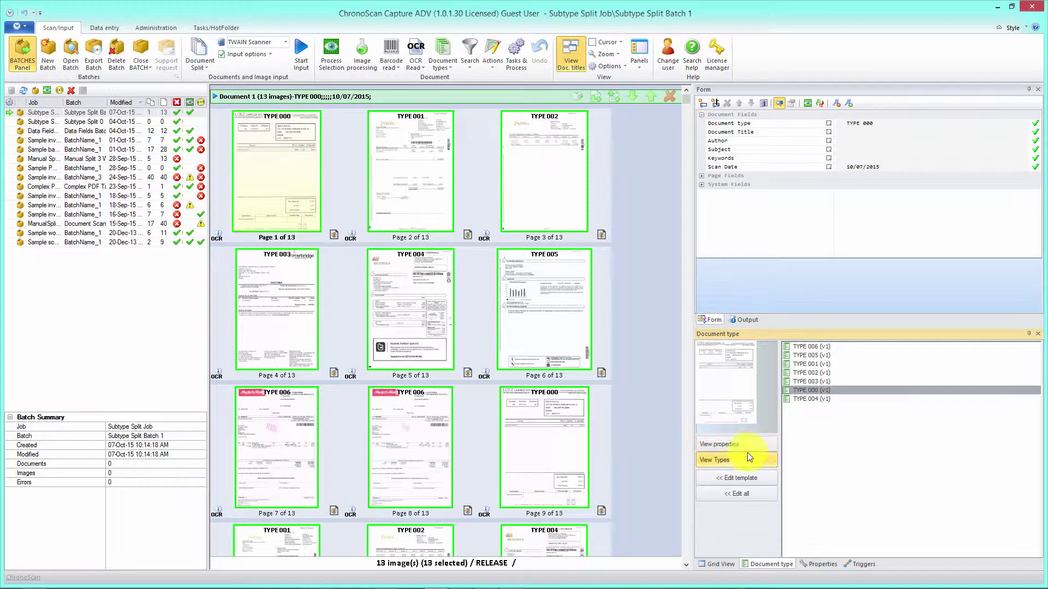
pyautogui.click(810, 348)
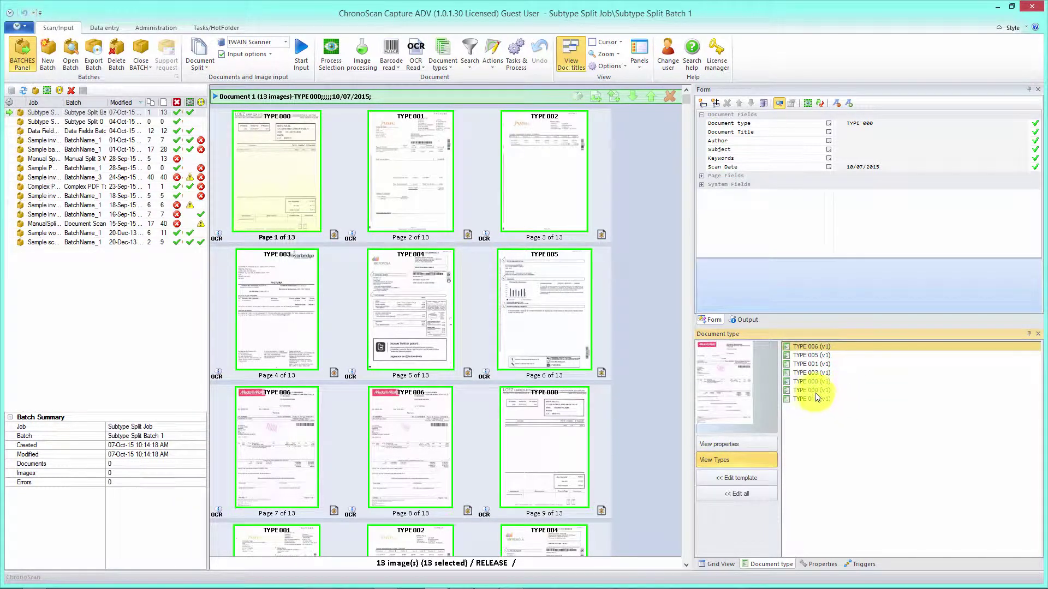
pyautogui.click(810, 364)
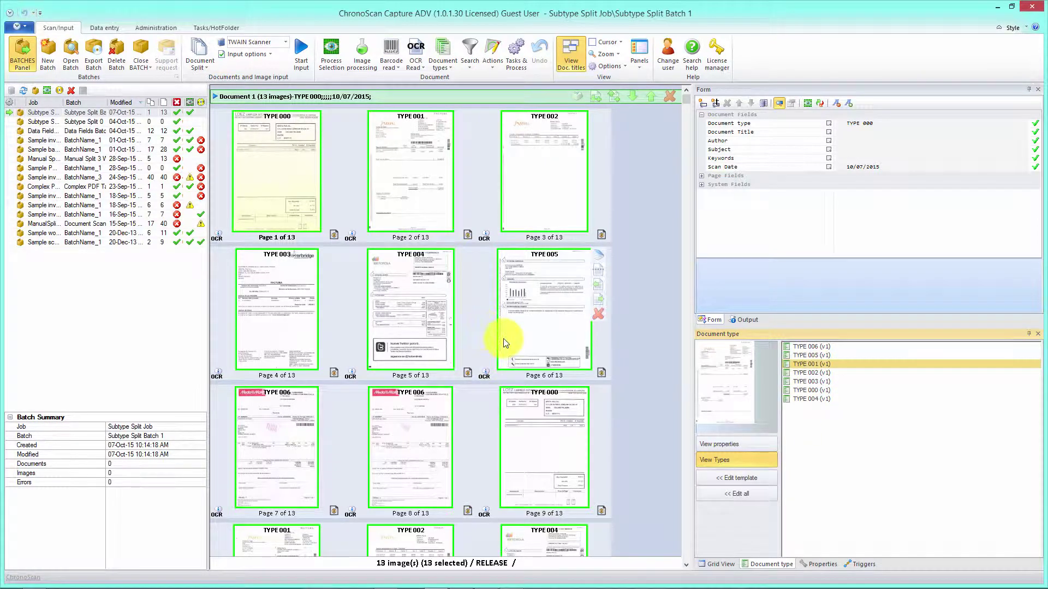
pyautogui.moveTo(421, 328)
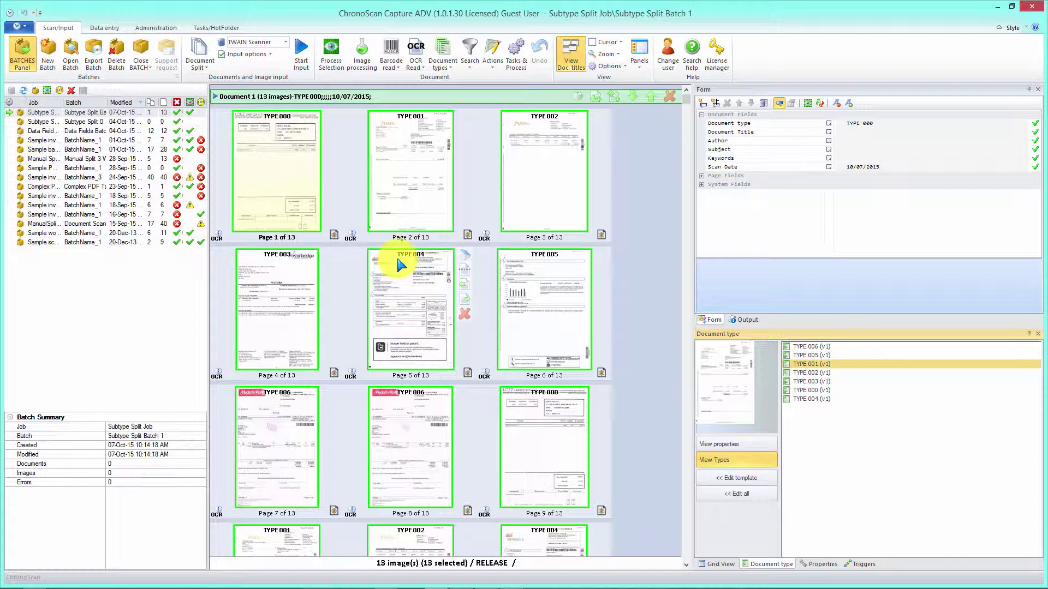
pyautogui.click(281, 290)
pyautogui.click(269, 175)
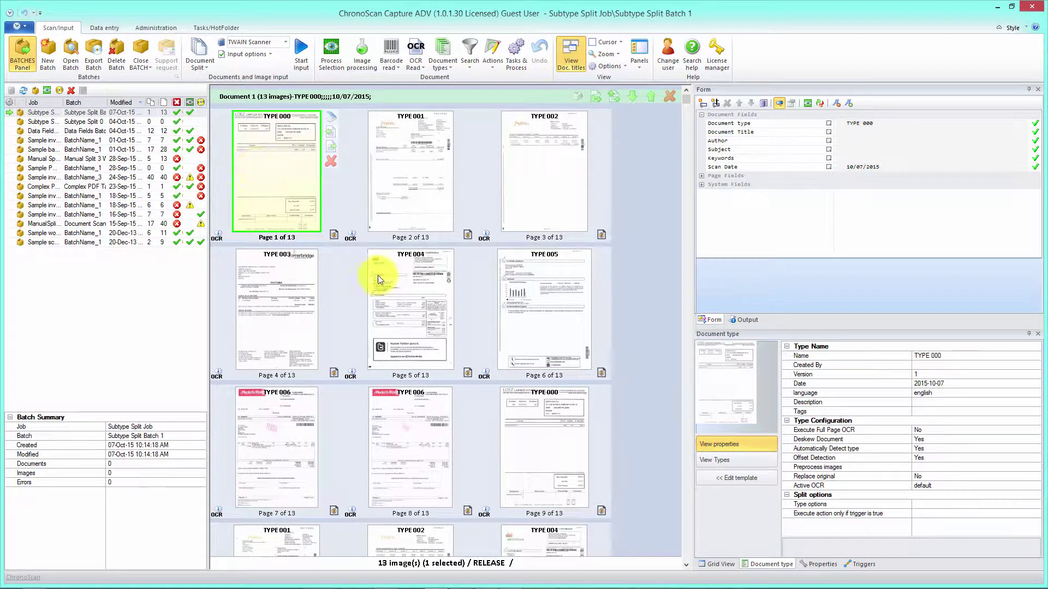
pyautogui.click(421, 167)
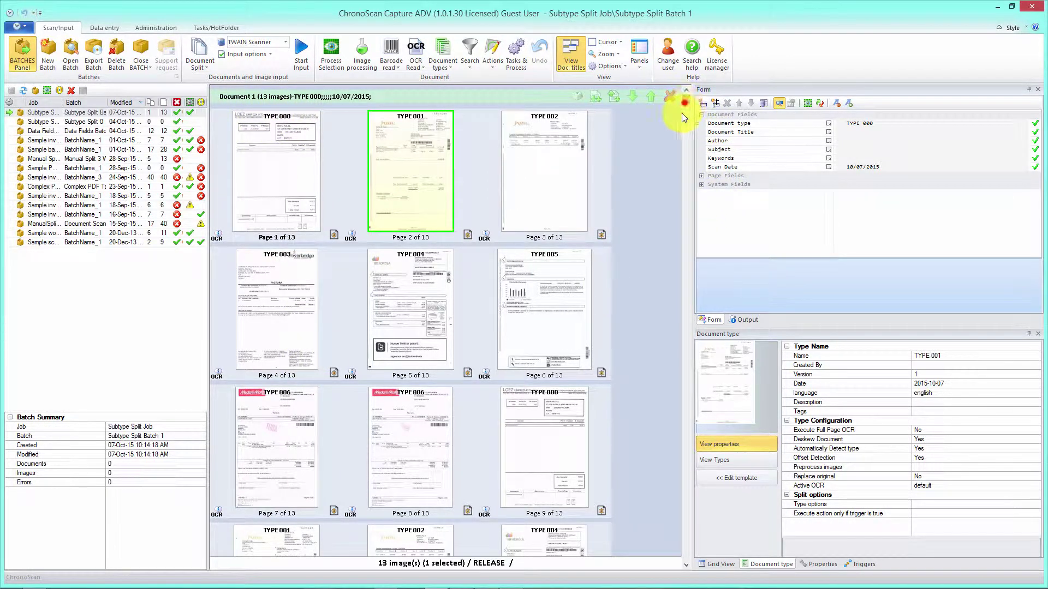
pyautogui.click(685, 488)
pyautogui.moveTo(311, 373)
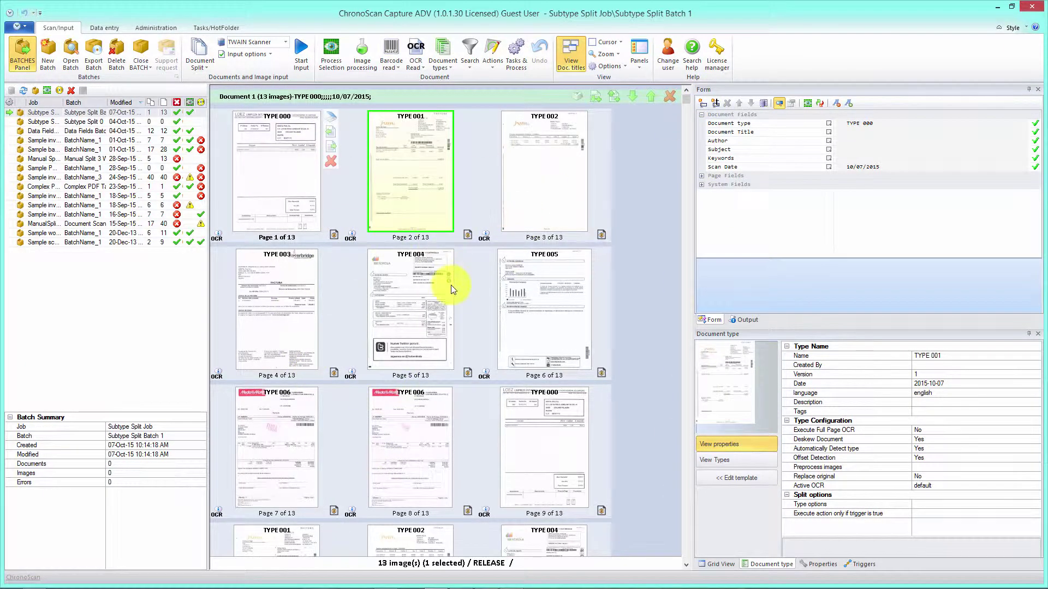
pyautogui.click(277, 167)
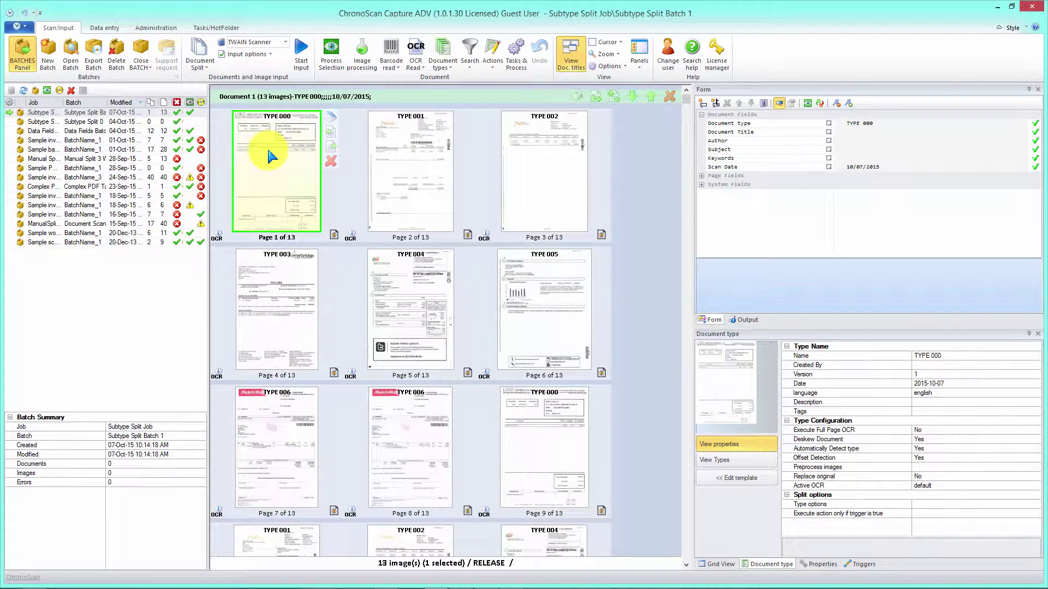
# Step: Make TYPE 000 (page 1) a single-page document type
pyautogui.rightClick(271, 155)
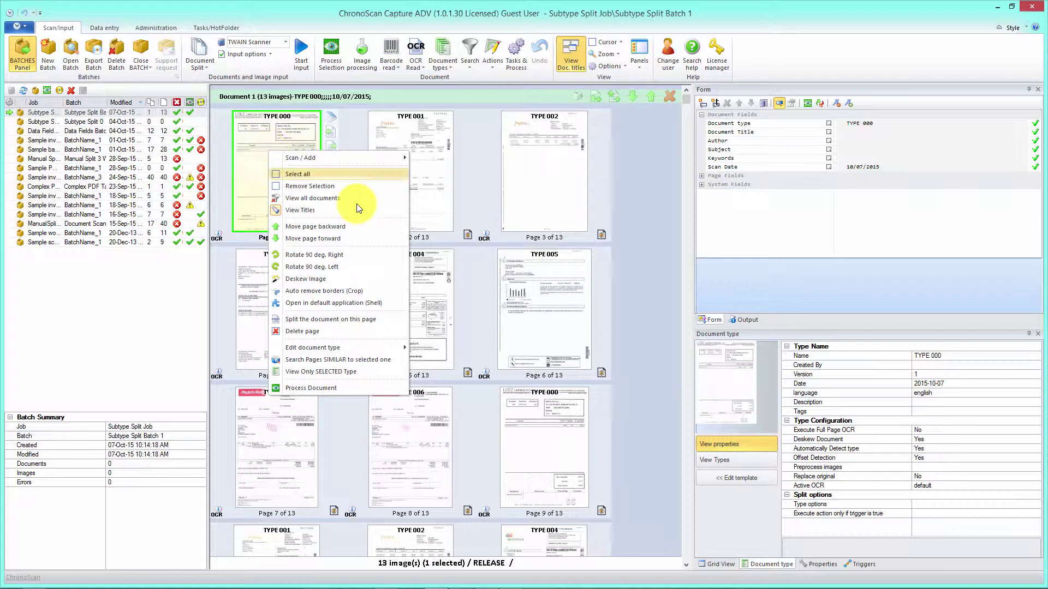
pyautogui.moveTo(321, 349)
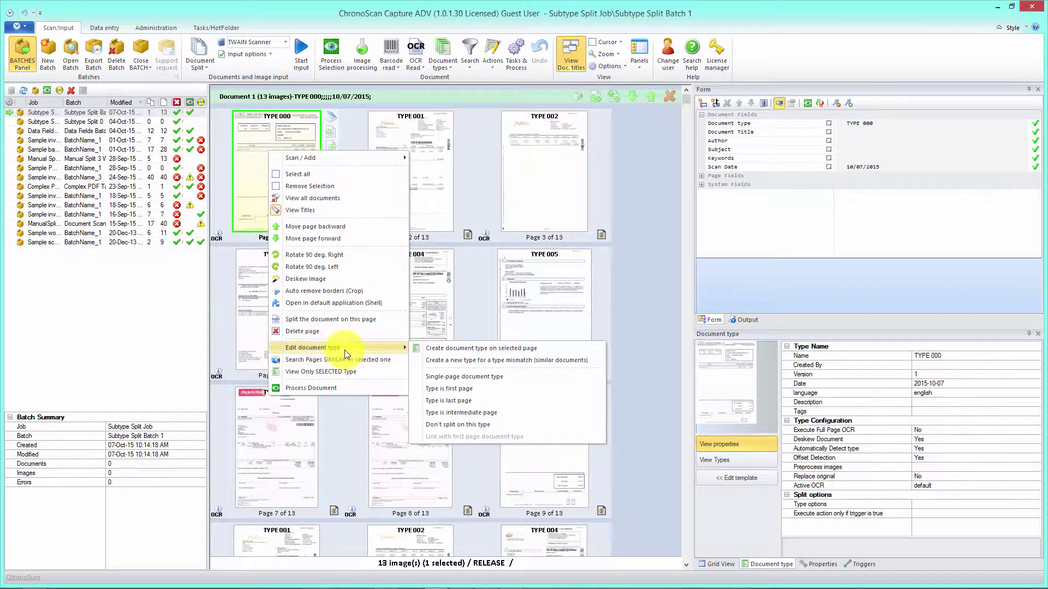
pyautogui.click(460, 376)
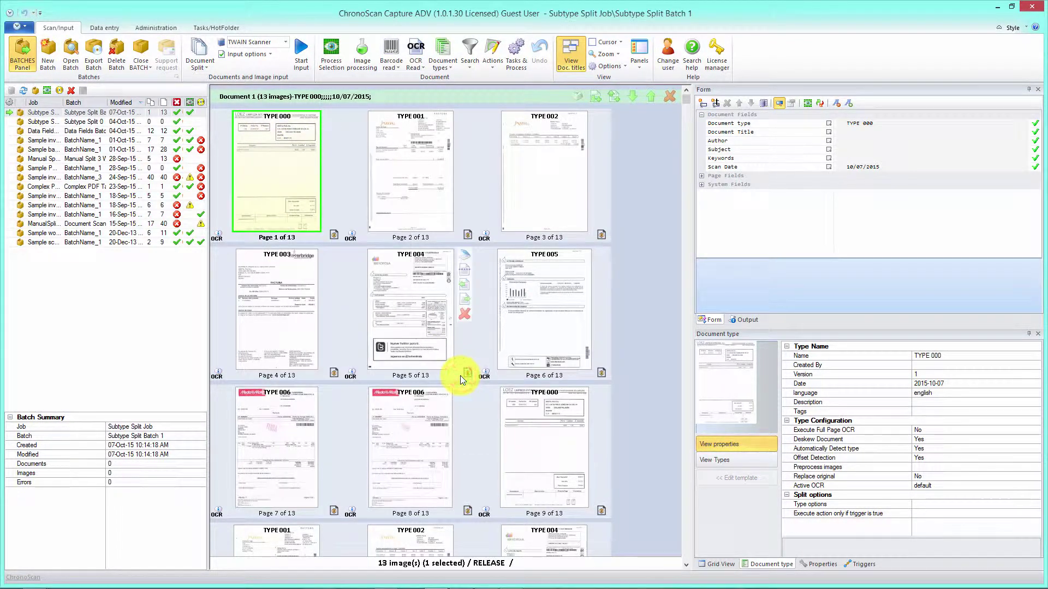
# Step: Mark TYPE 001 (page 2) as a document's first page
pyautogui.click(426, 158)
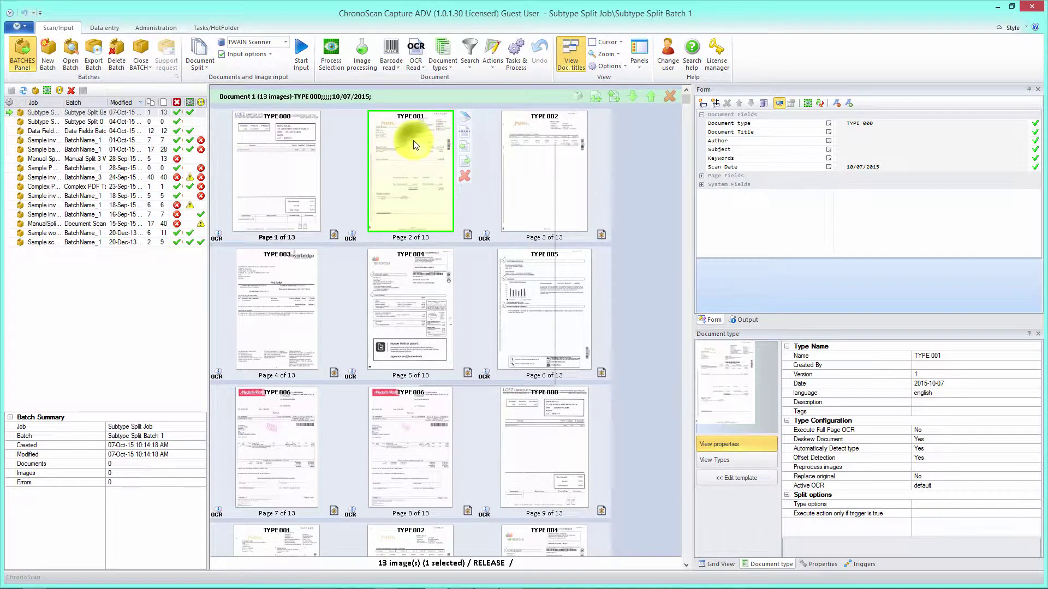
pyautogui.rightClick(413, 140)
pyautogui.moveTo(493, 339)
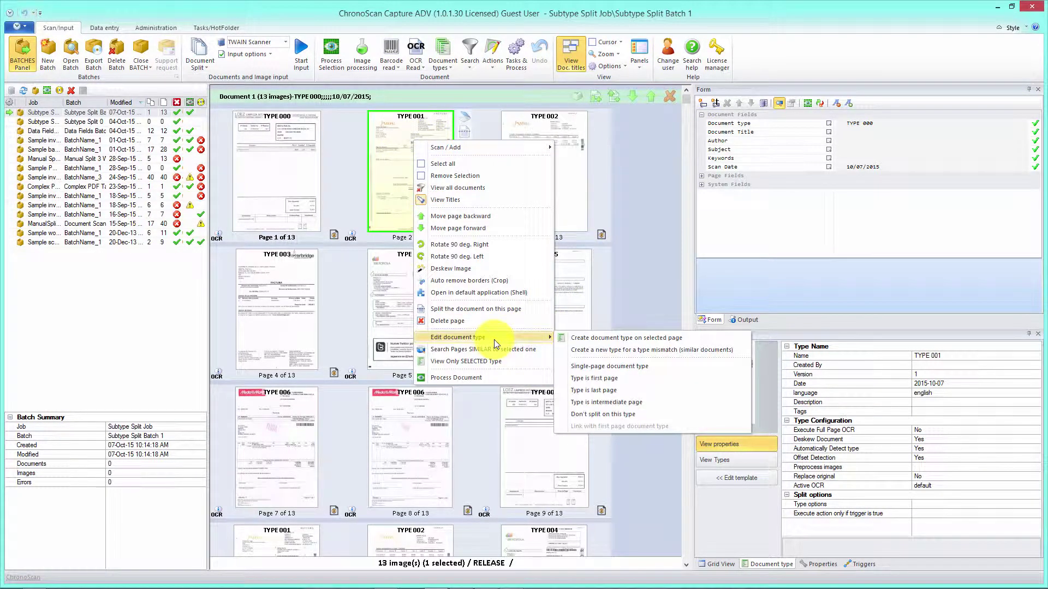
pyautogui.click(596, 383)
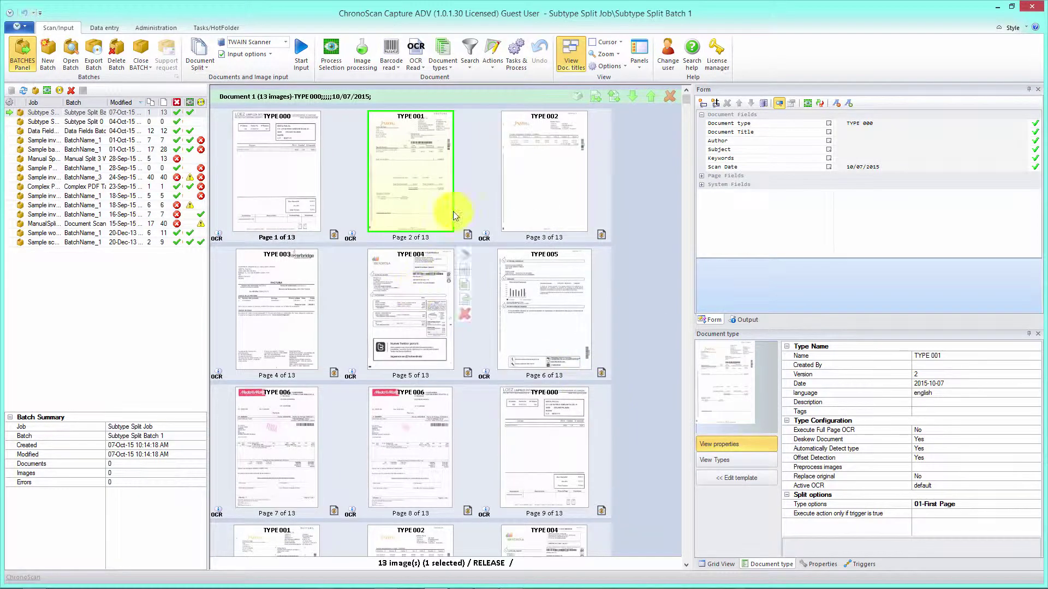
# Step: Mark TYPE 002 (page 3) as a document's last page, shown as 02-Last Page
pyautogui.click(531, 158)
pyautogui.rightClick(529, 160)
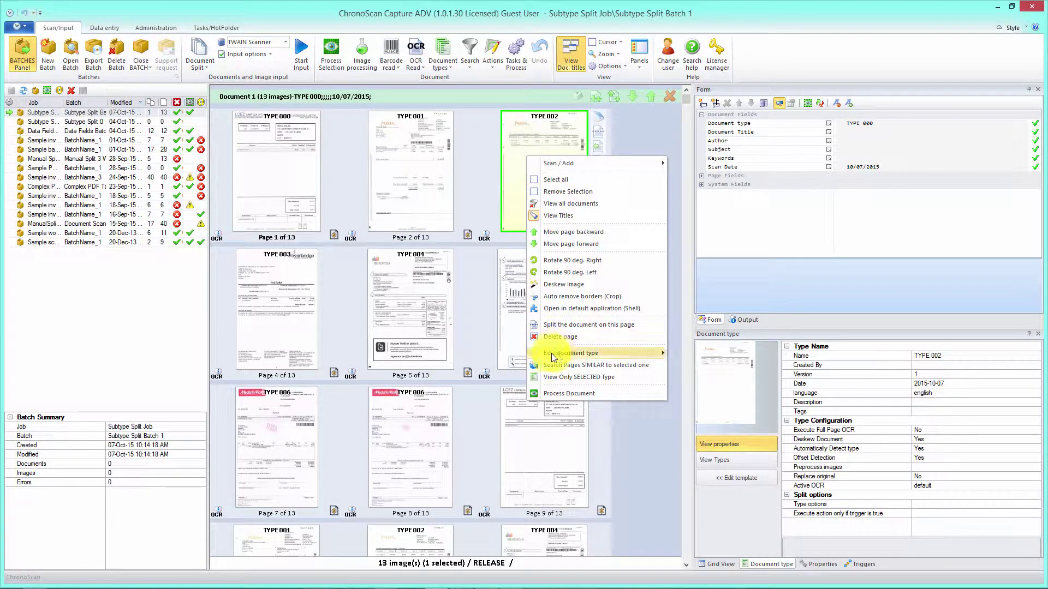
pyautogui.moveTo(560, 356)
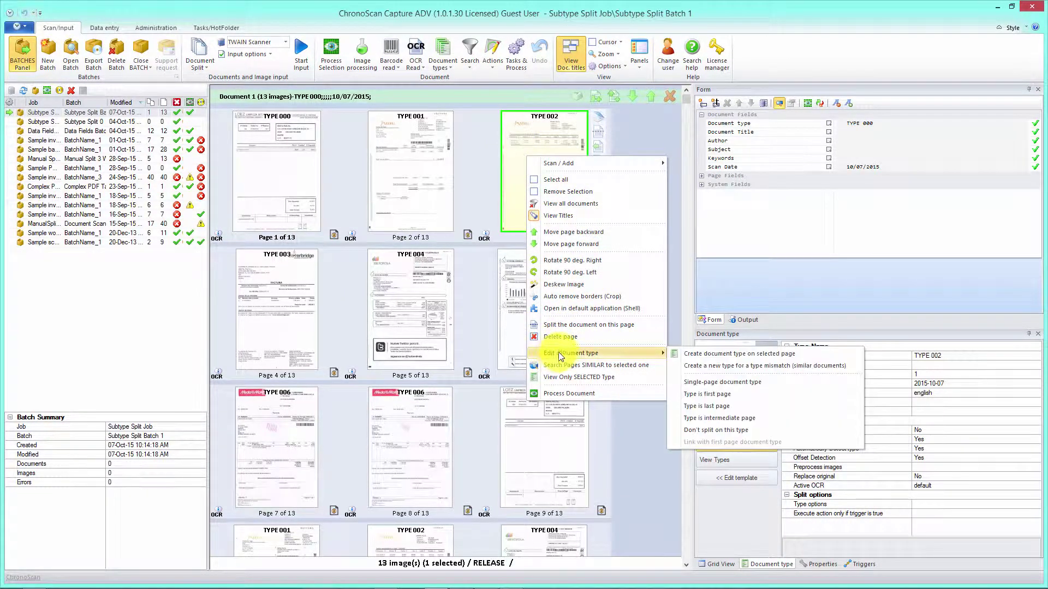
pyautogui.click(703, 405)
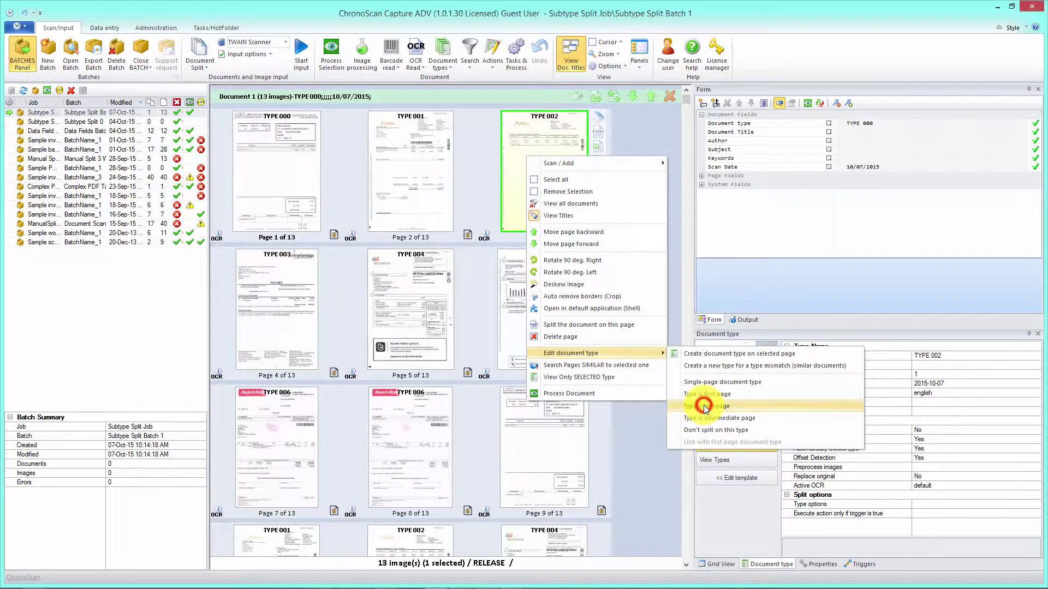
pyautogui.click(269, 328)
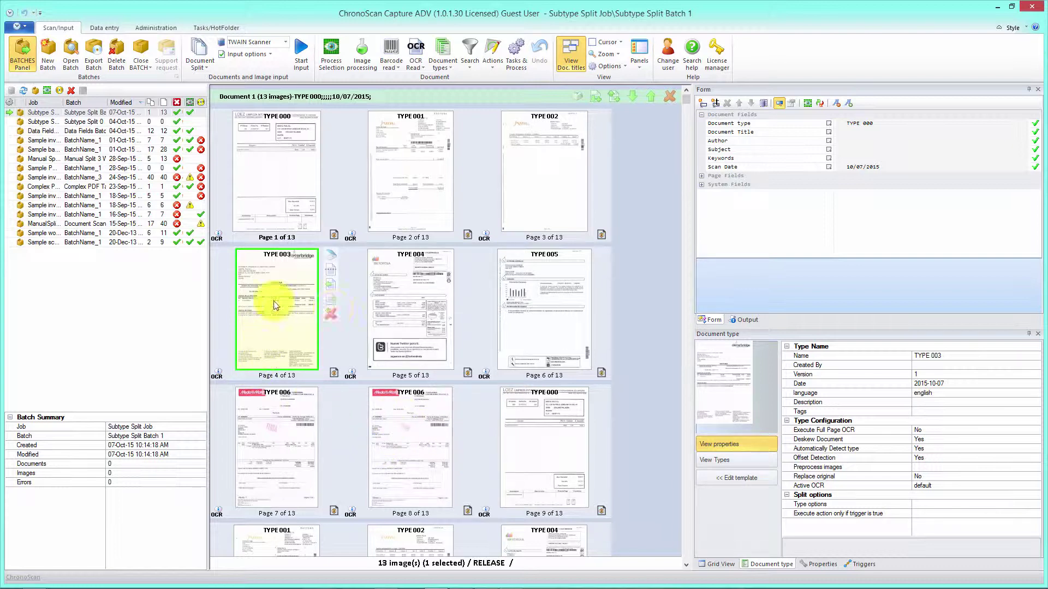
# Step: Make TYPE 003 (page 4) a single-page document type
pyautogui.rightClick(271, 287)
pyautogui.moveTo(342, 481)
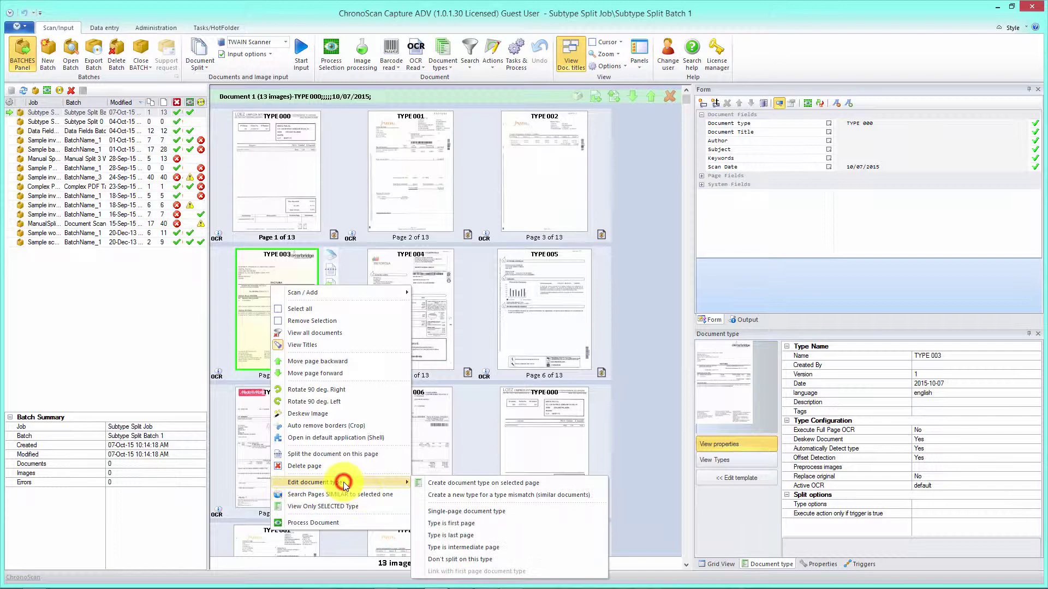
pyautogui.click(458, 511)
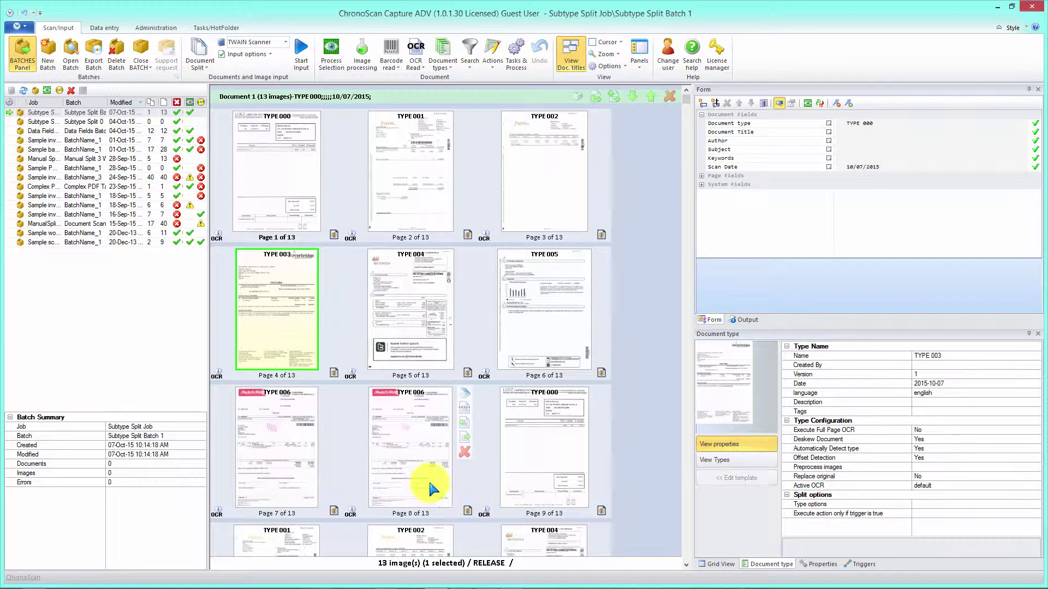
# Step: Mark TYPE 004 (page 5) as a document's first page
pyautogui.click(402, 287)
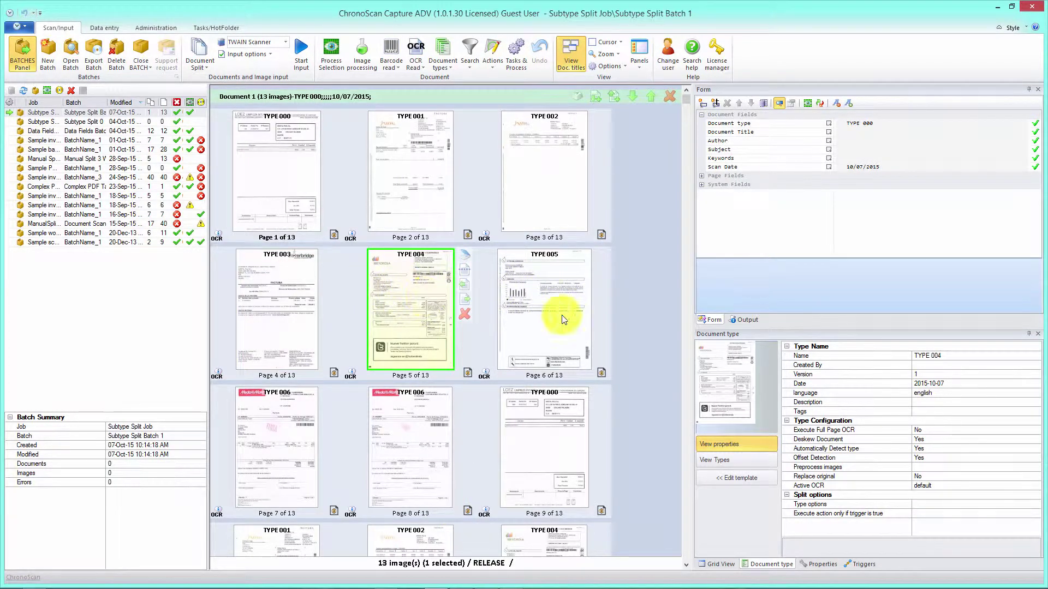
pyautogui.rightClick(415, 290)
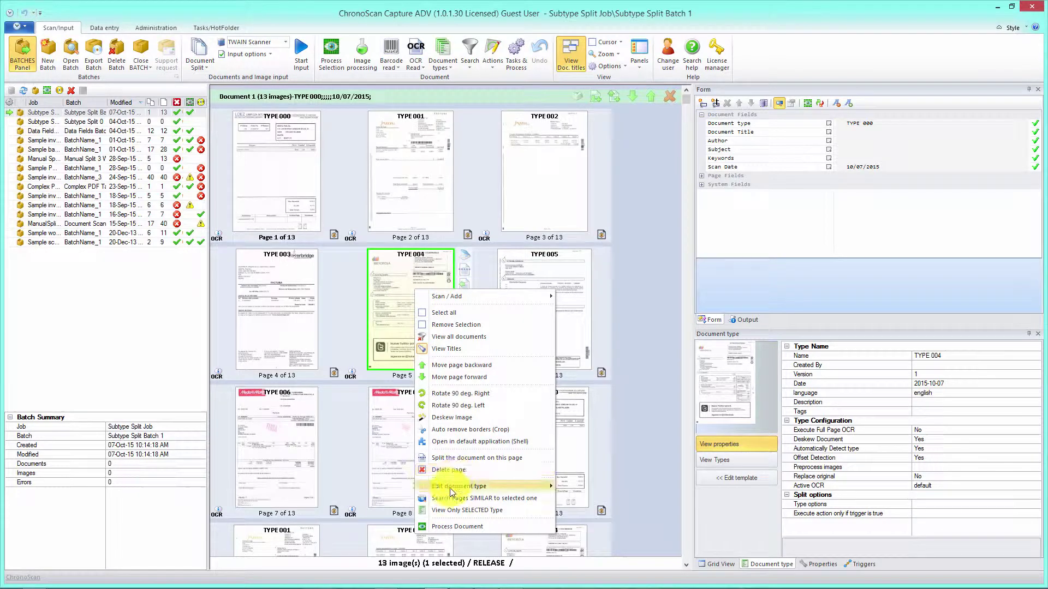
pyautogui.moveTo(449, 488)
pyautogui.click(620, 528)
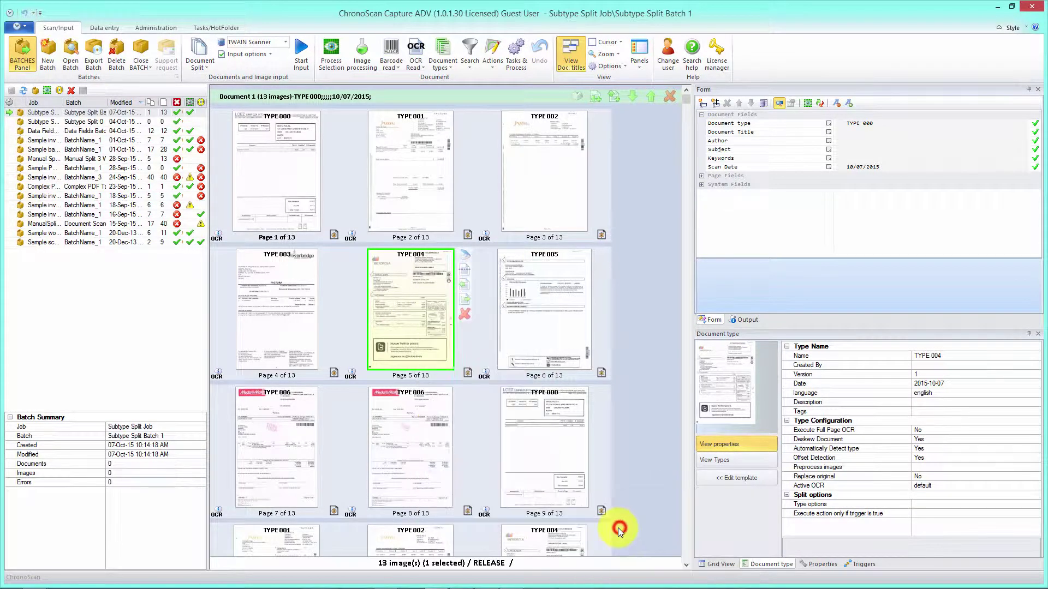
# Step: Mark TYPE 005 (page 6) as a last page and verify it reads 02-Last Page
pyautogui.rightClick(545, 293)
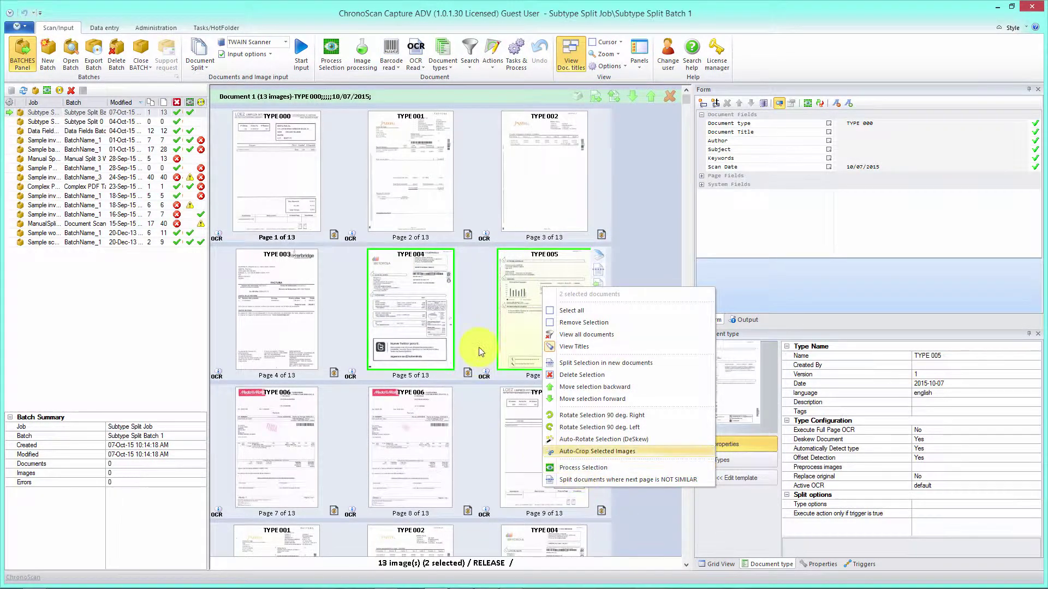
pyautogui.click(483, 315)
pyautogui.rightClick(543, 298)
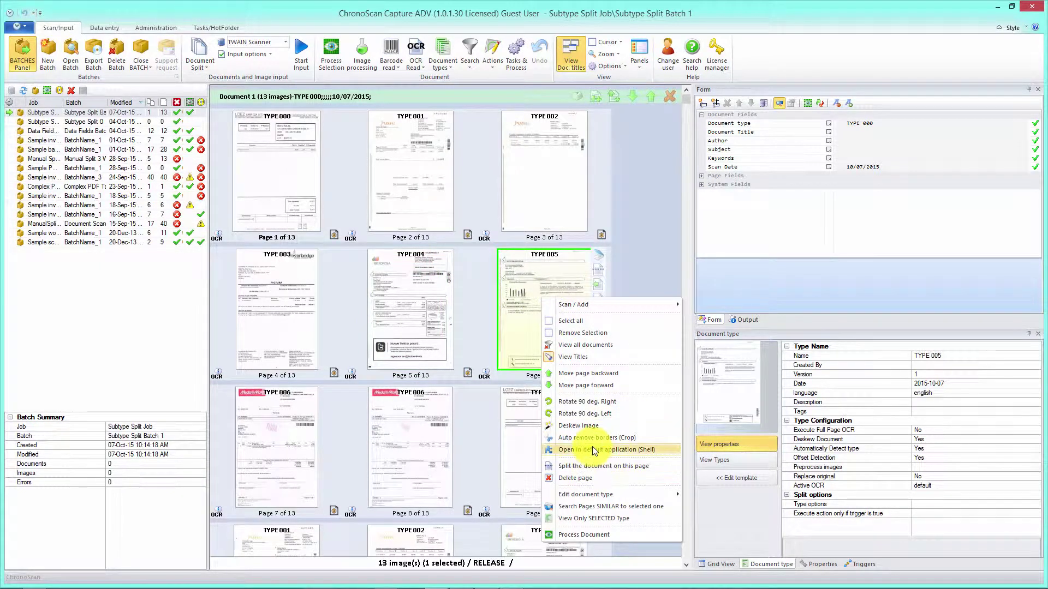
pyautogui.moveTo(600, 494)
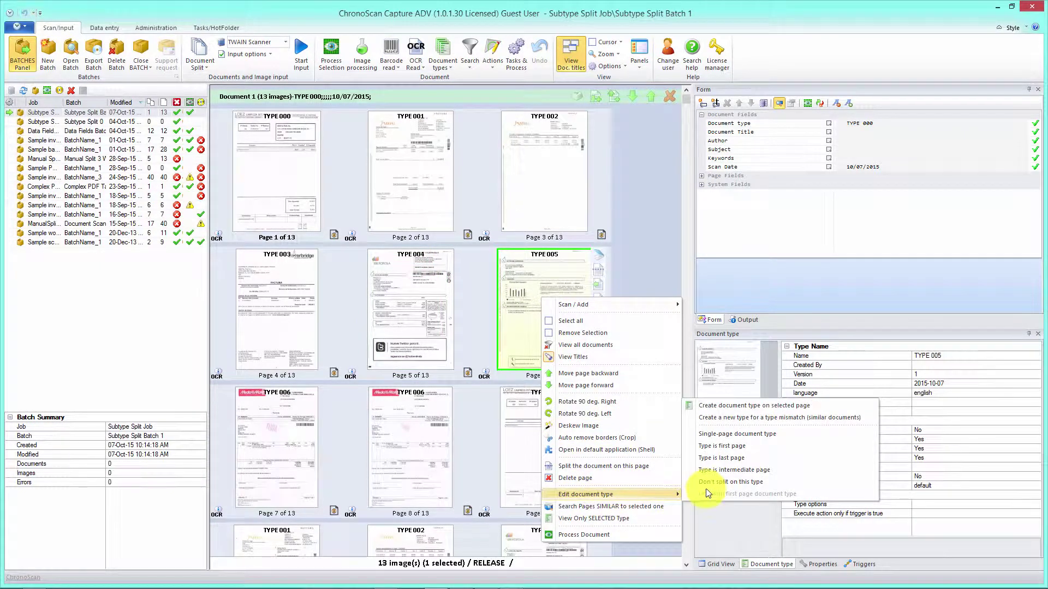
pyautogui.click(707, 459)
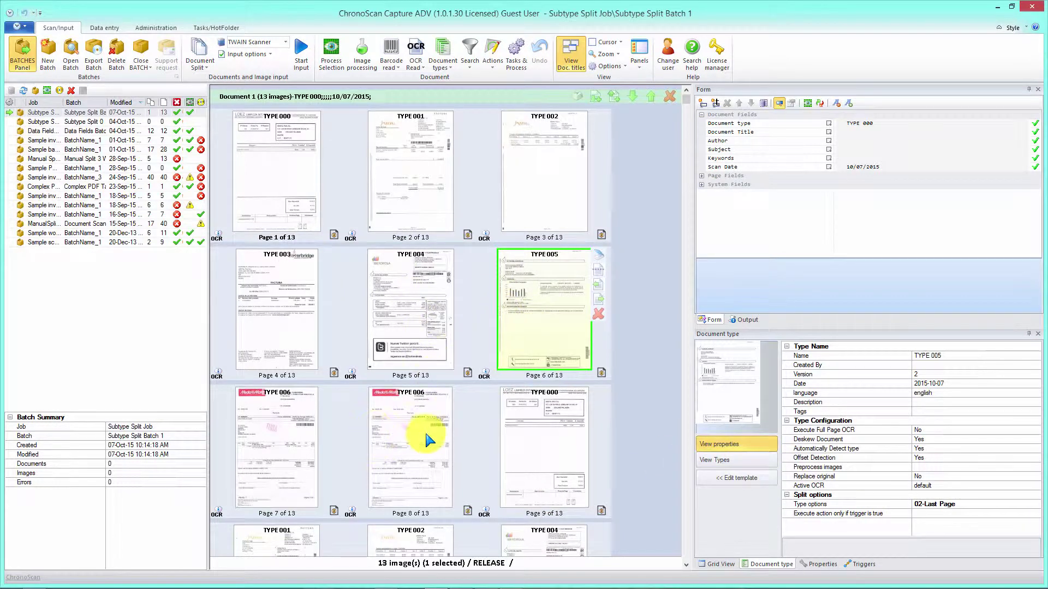
pyautogui.rightClick(536, 302)
pyautogui.moveTo(574, 497)
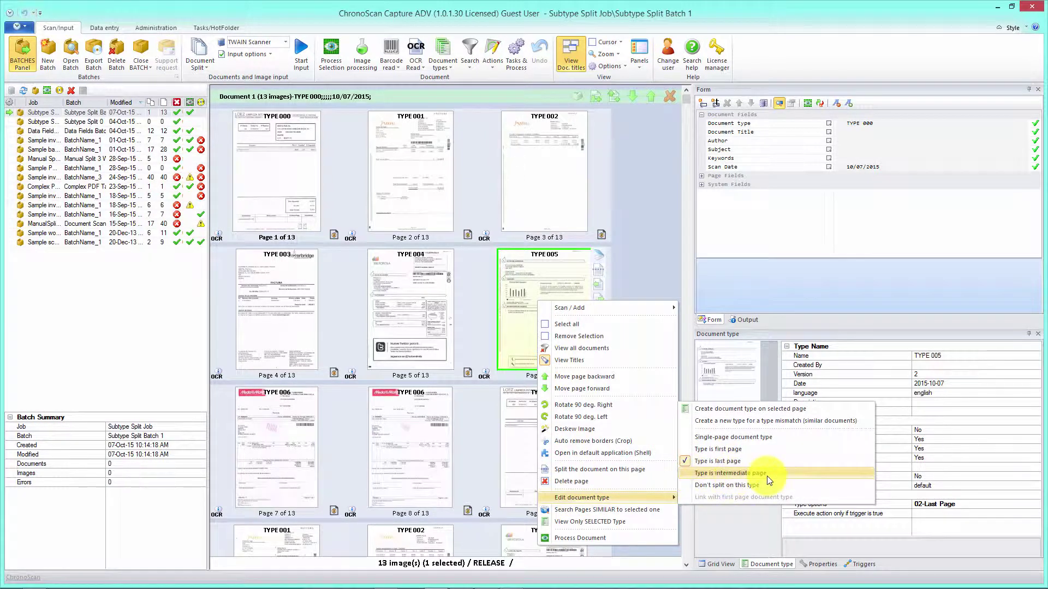
pyautogui.click(480, 348)
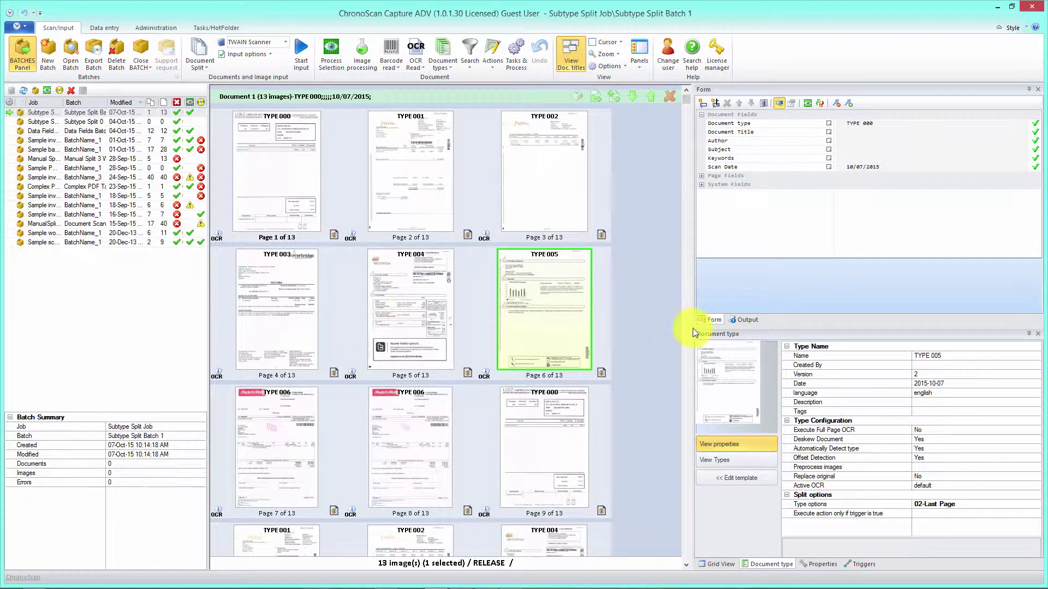
# Step: Set page 7's TYPE 006 as a single-page document type (04-Single page document)
pyautogui.moveTo(687, 106); pyautogui.dragTo(688, 220)
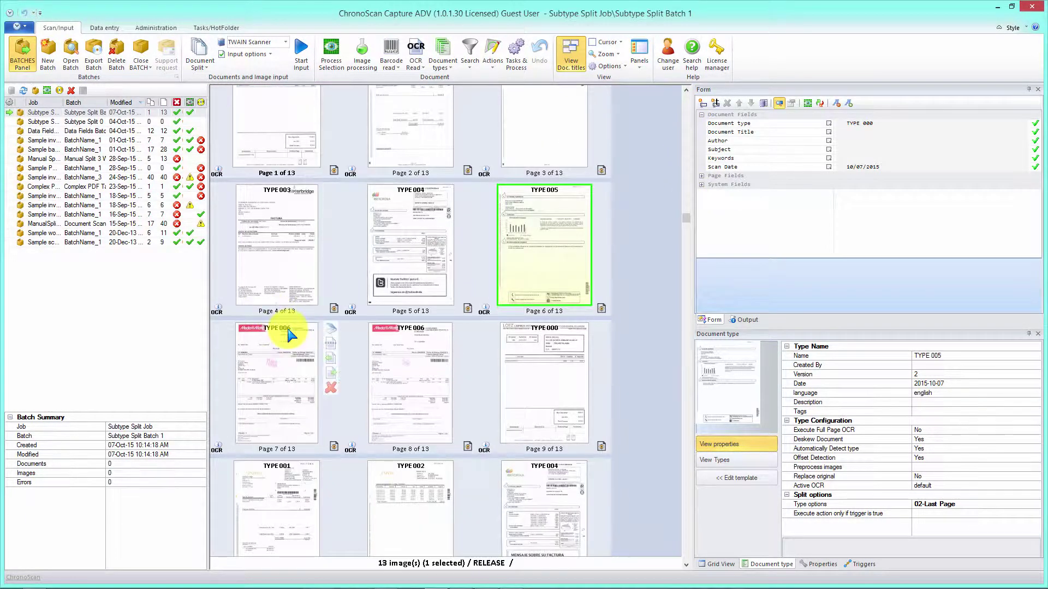
pyautogui.click(256, 364)
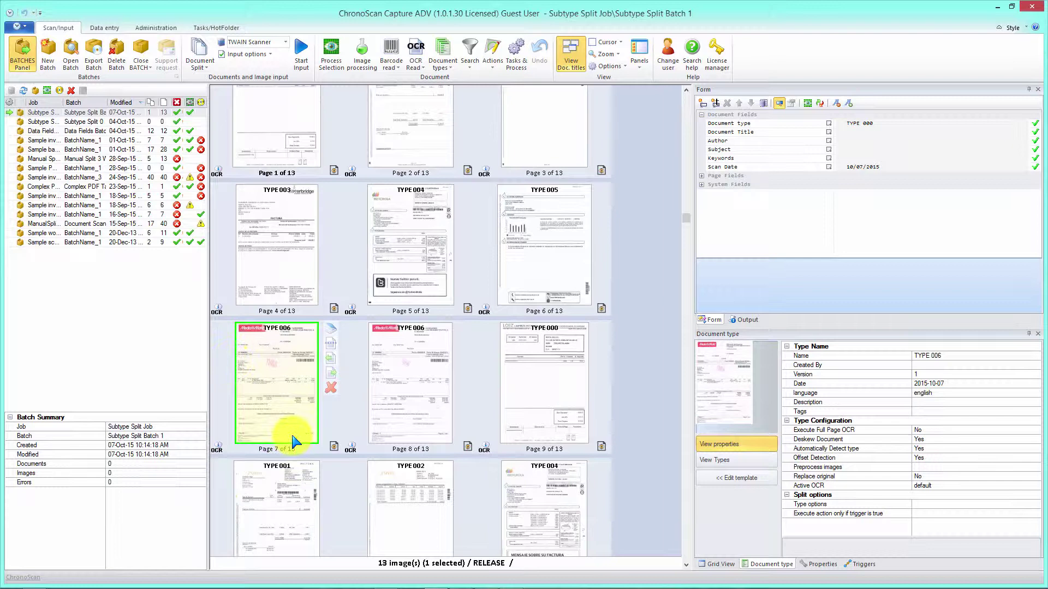
pyautogui.rightClick(272, 379)
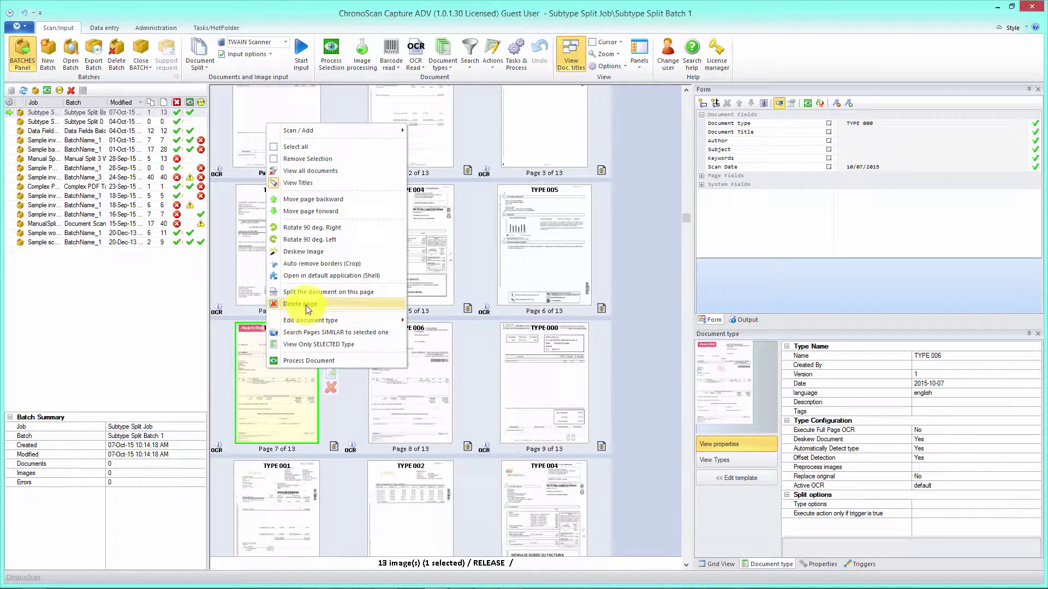
pyautogui.moveTo(316, 320)
pyautogui.click(450, 349)
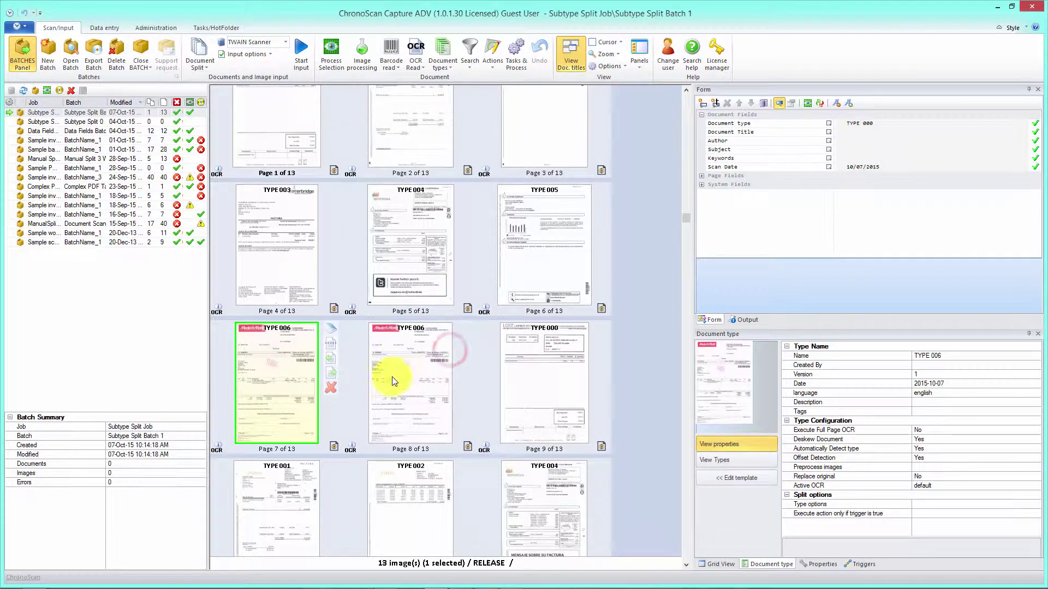
pyautogui.rightClick(394, 361)
pyautogui.click(336, 387)
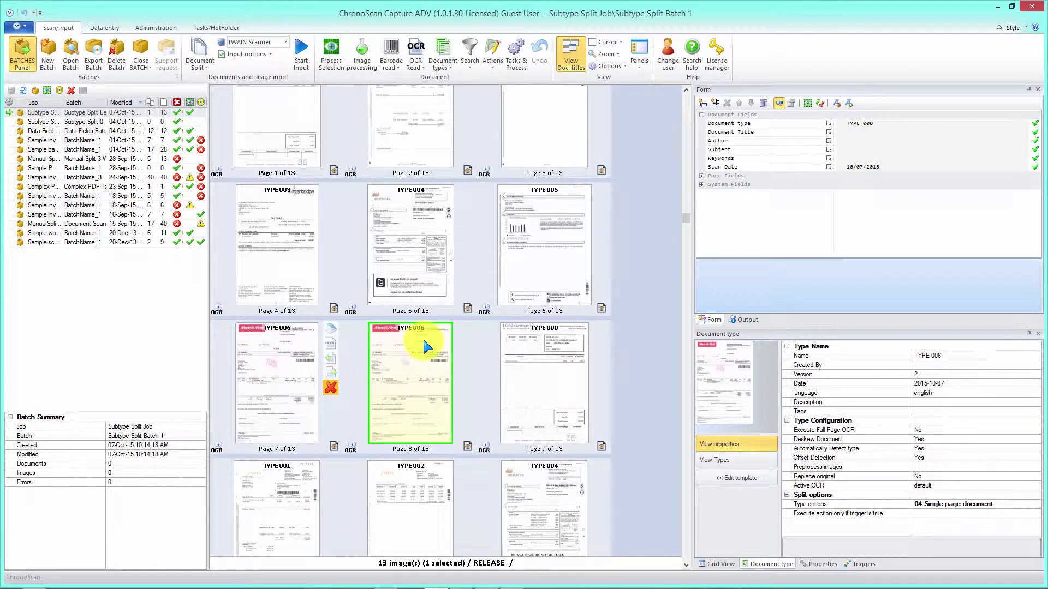
pyautogui.click(686, 223)
pyautogui.click(686, 126)
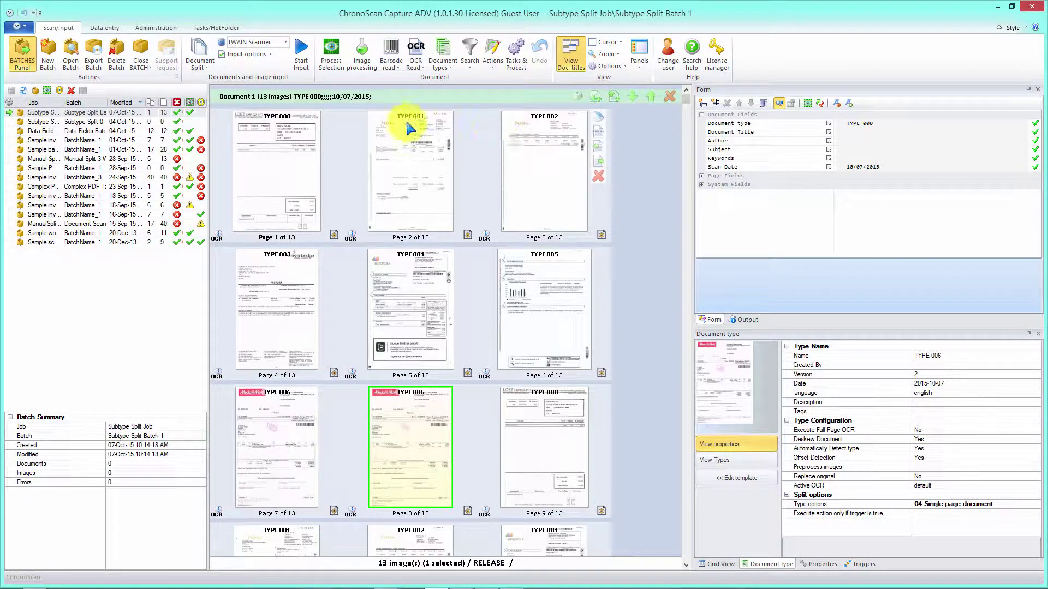
# Step: Check the Advanced option under Document types
pyautogui.moveTo(424, 116)
pyautogui.click(442, 61)
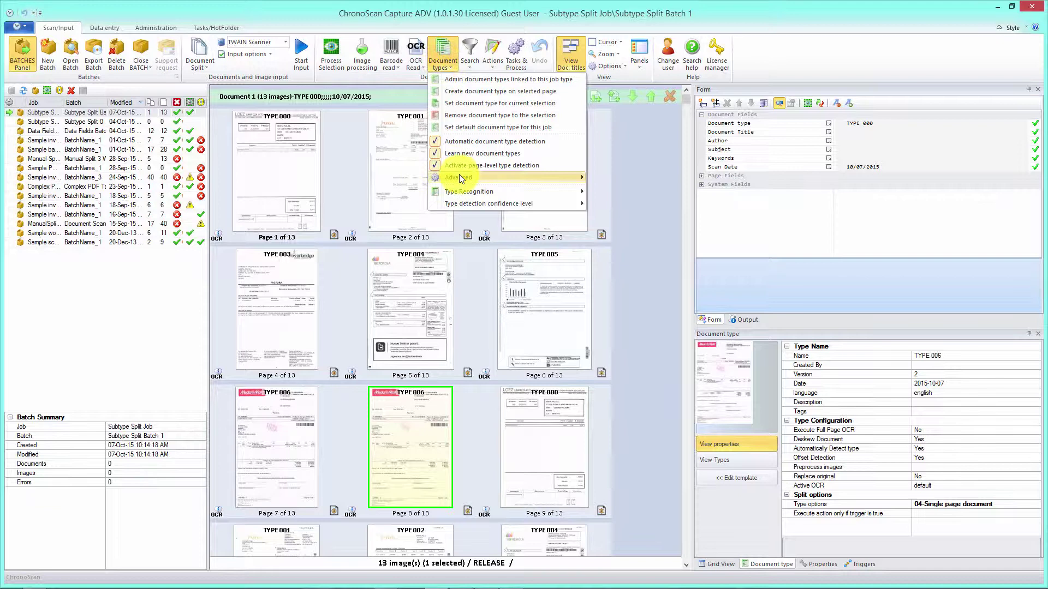
pyautogui.moveTo(458, 179)
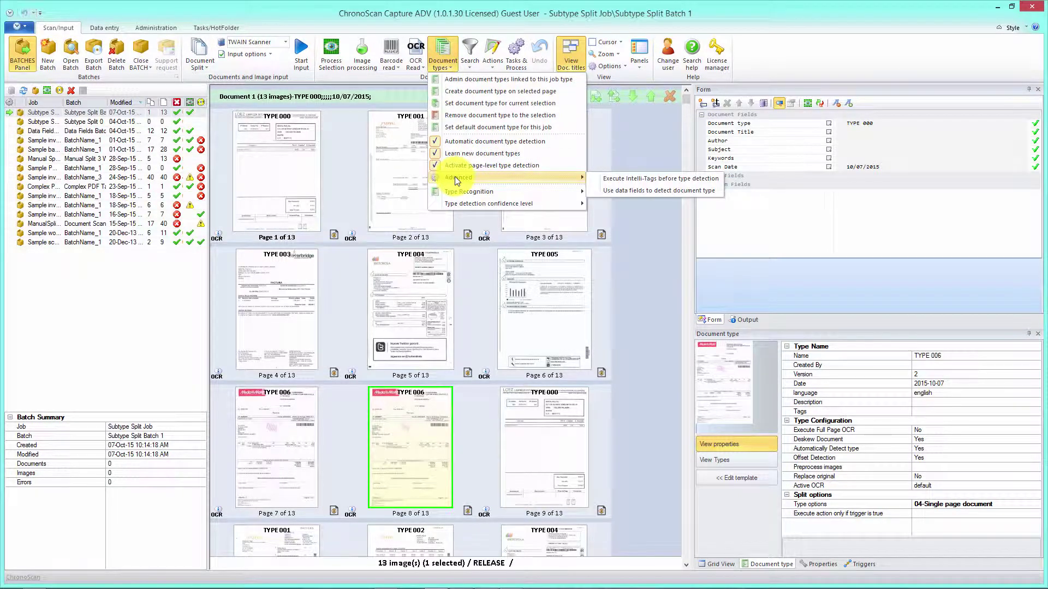
pyautogui.click(329, 29)
# Step: Select all 13 pages and bring up Process Selection's process and task settings
pyautogui.click(273, 155)
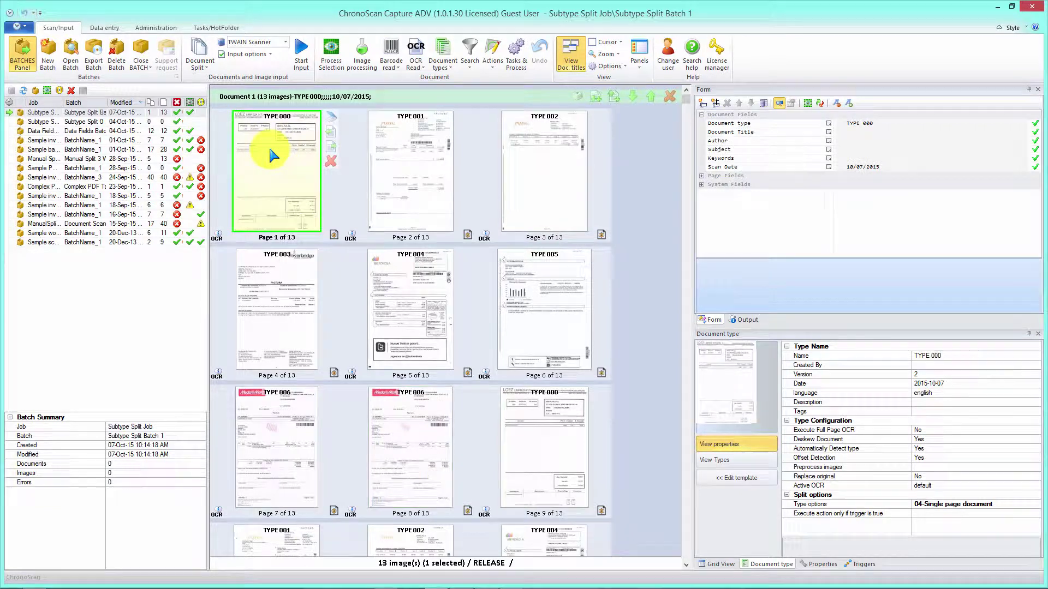
pyautogui.rightClick(272, 155)
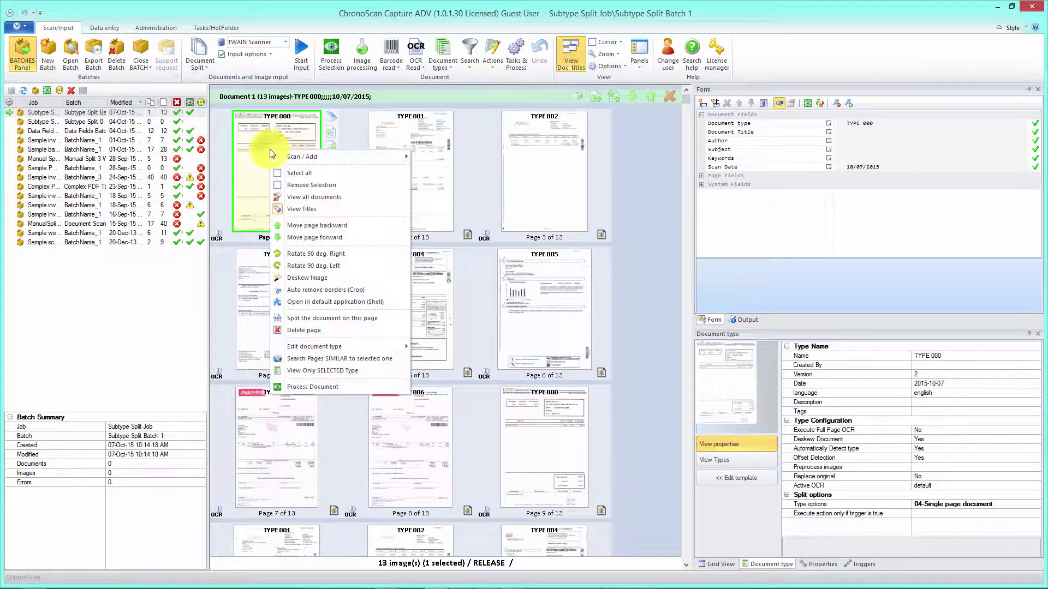
pyautogui.click(299, 173)
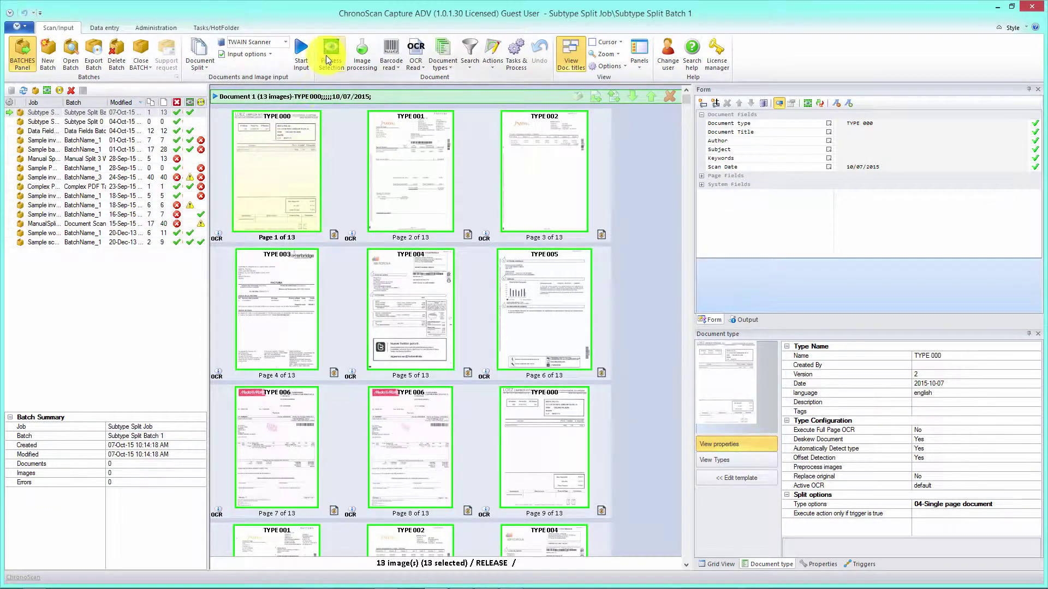
pyautogui.click(343, 58)
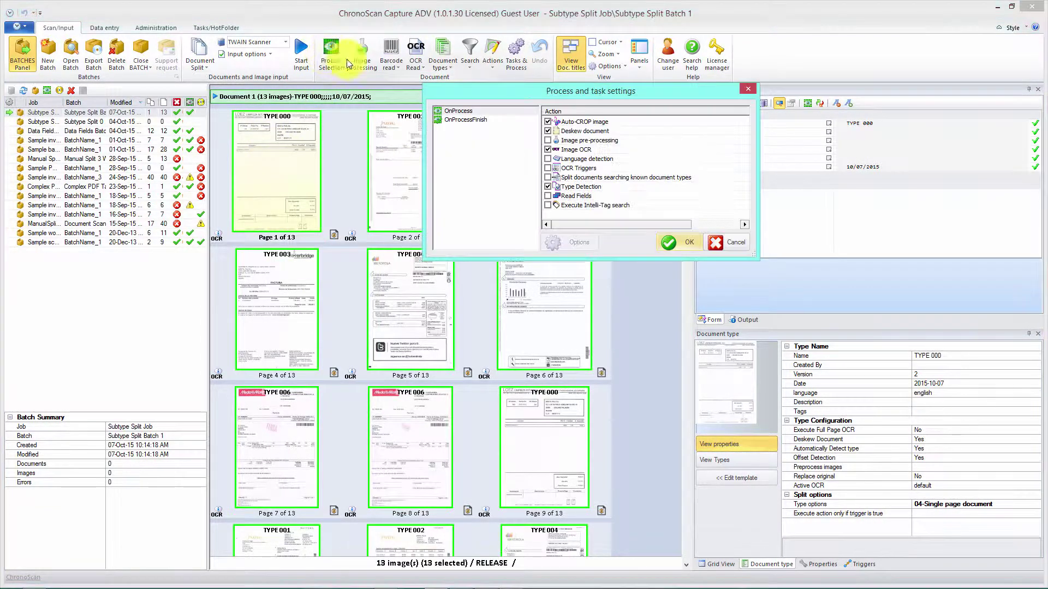
# Step: Enable Split documents searching known document types, disable Auto-CROP, Deskew and Image OCR, and start processing
pyautogui.click(548, 178)
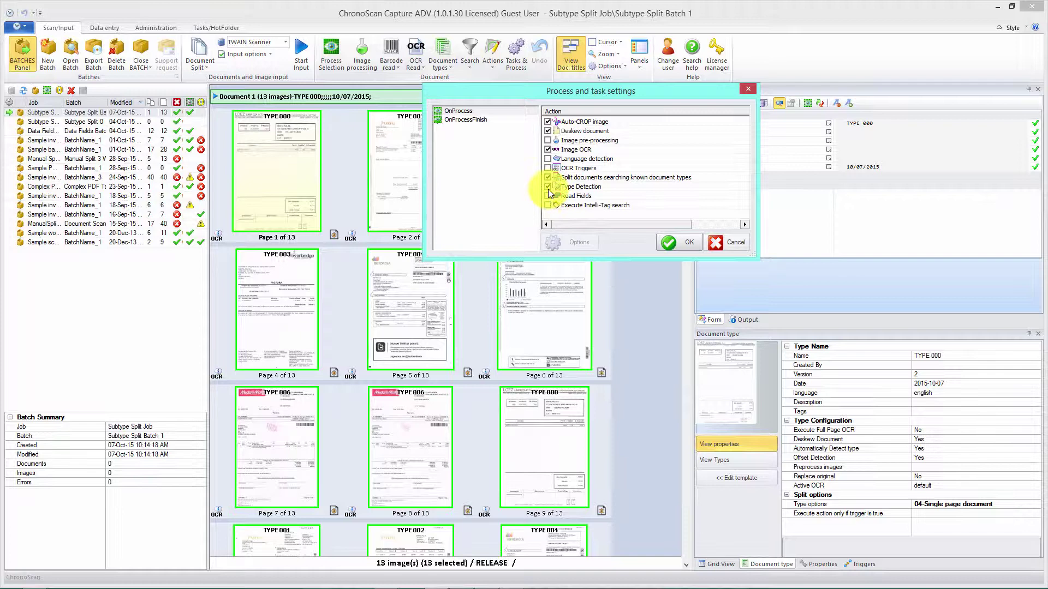
pyautogui.click(548, 150)
pyautogui.click(548, 121)
pyautogui.click(548, 131)
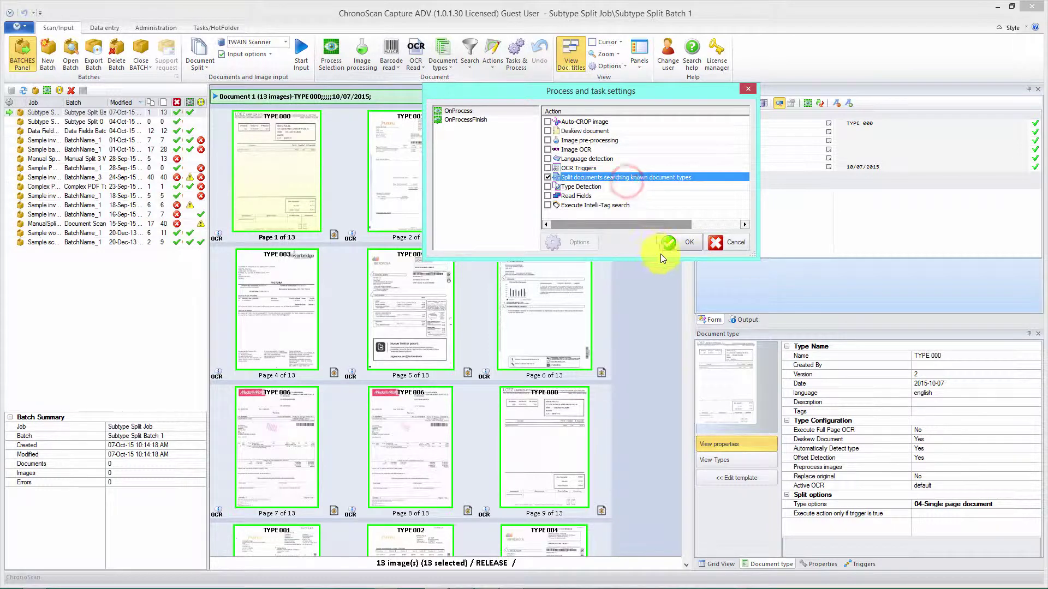
pyautogui.click(672, 242)
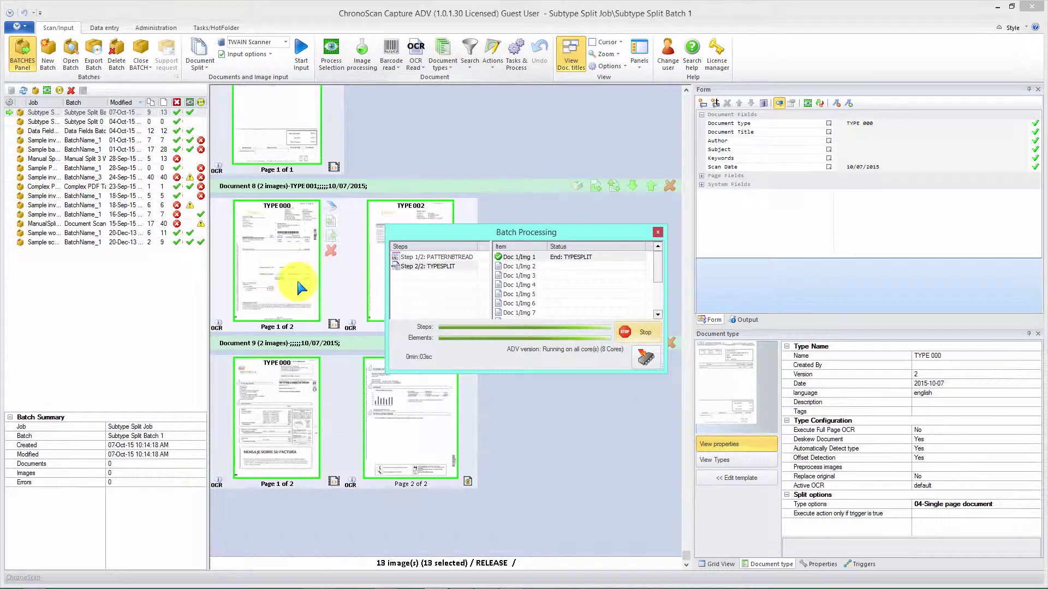
# Step: Check the page types and split rules of Documents 7–9, then scroll back to the batch top
pyautogui.click(277, 309)
pyautogui.click(403, 305)
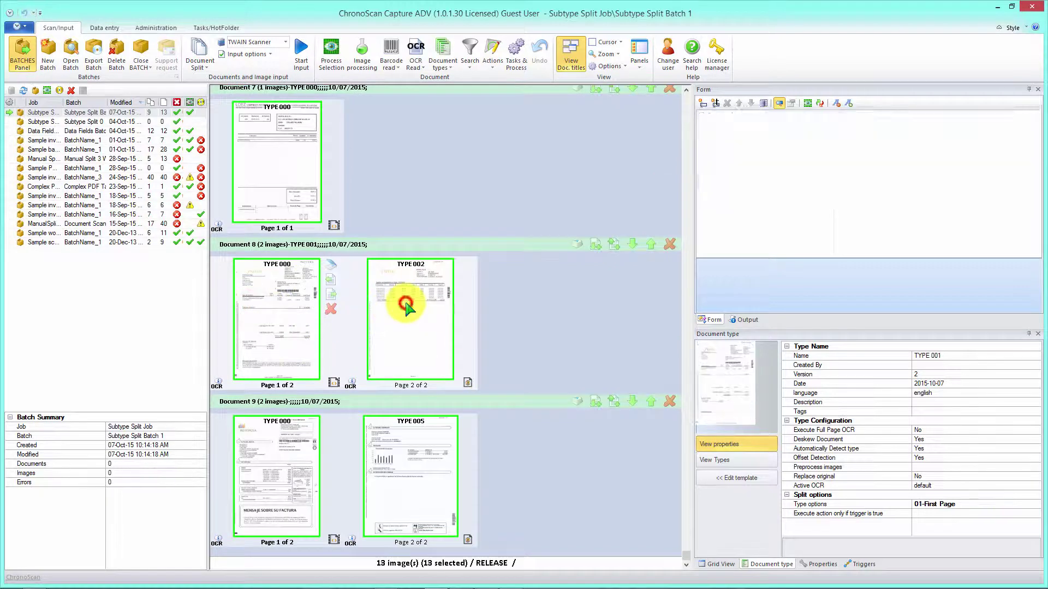
pyautogui.click(277, 474)
pyautogui.click(410, 475)
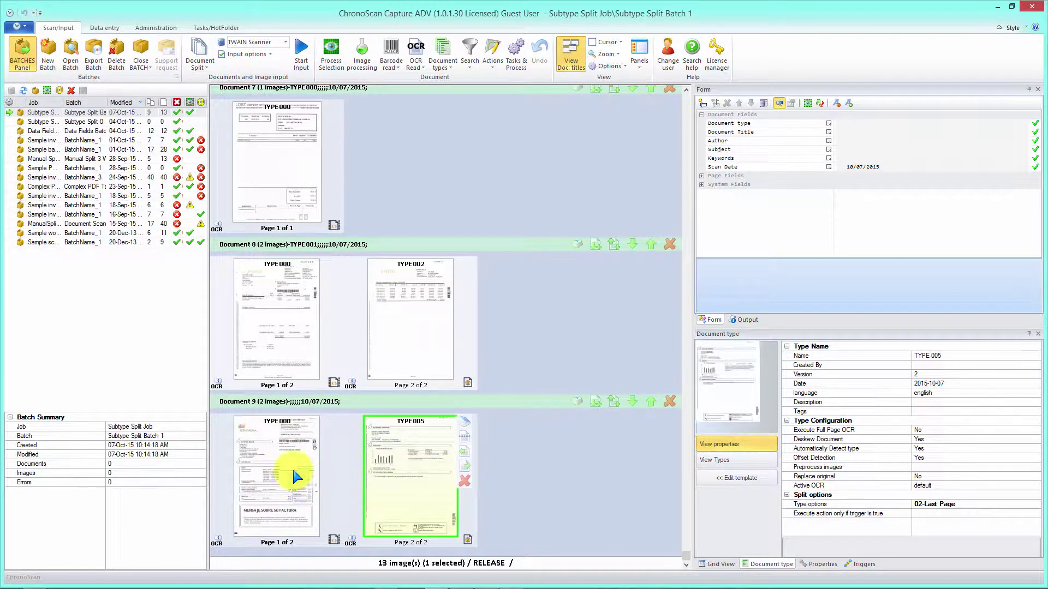
pyautogui.click(273, 164)
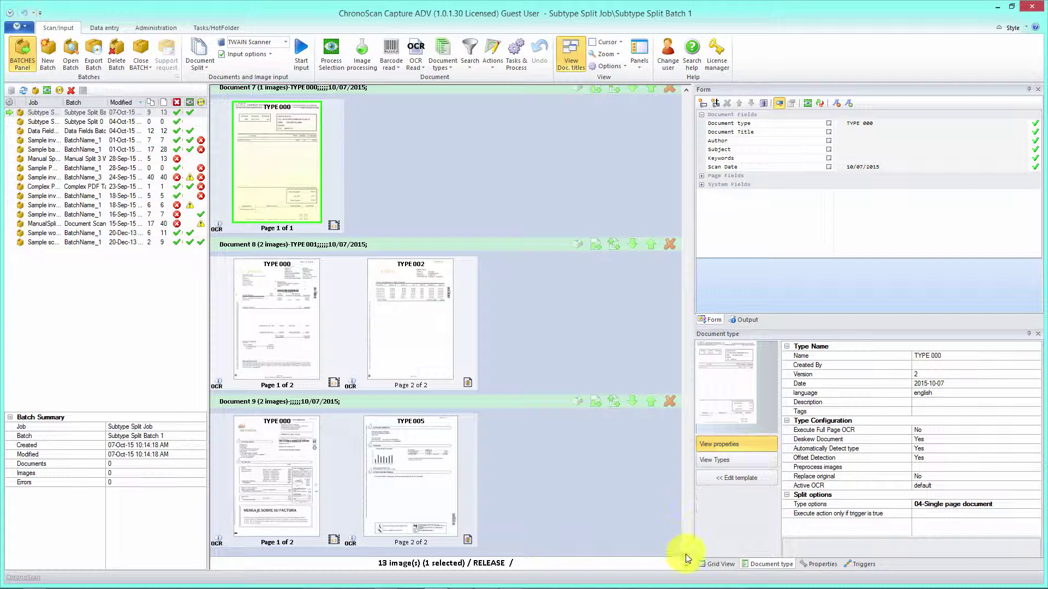
pyautogui.moveTo(685, 555); pyautogui.dragTo(672, 91)
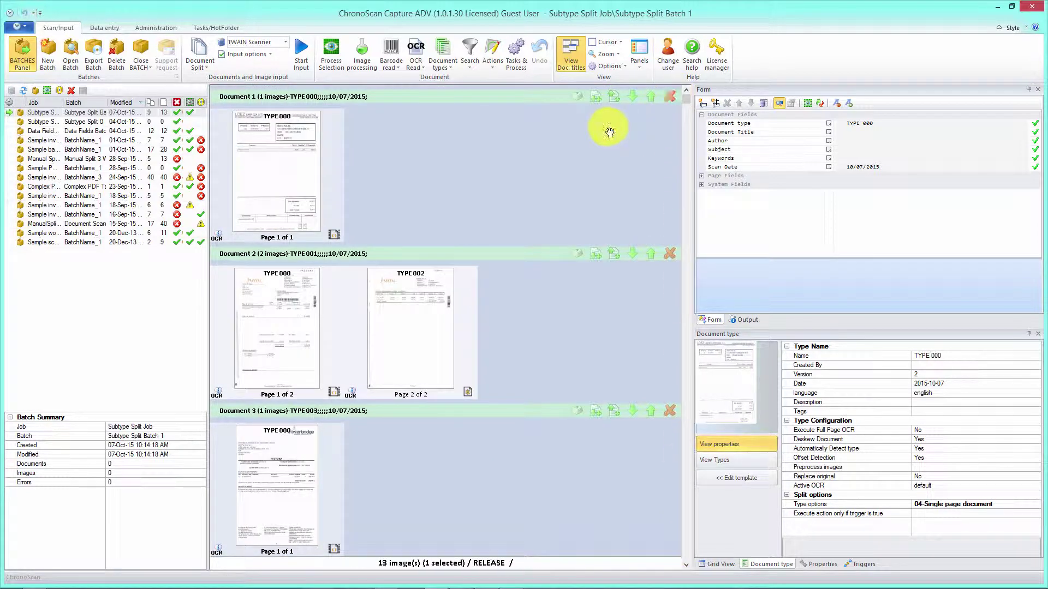